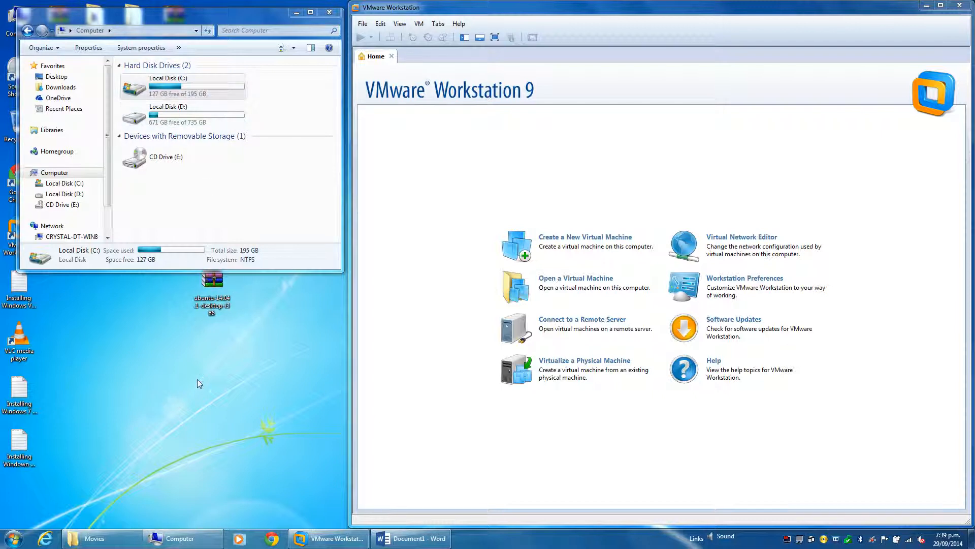
# Minimise the Computer window and locate the ubuntu-14.04.1-desktop-i386 image on the desktop
pyautogui.click(266, 88)
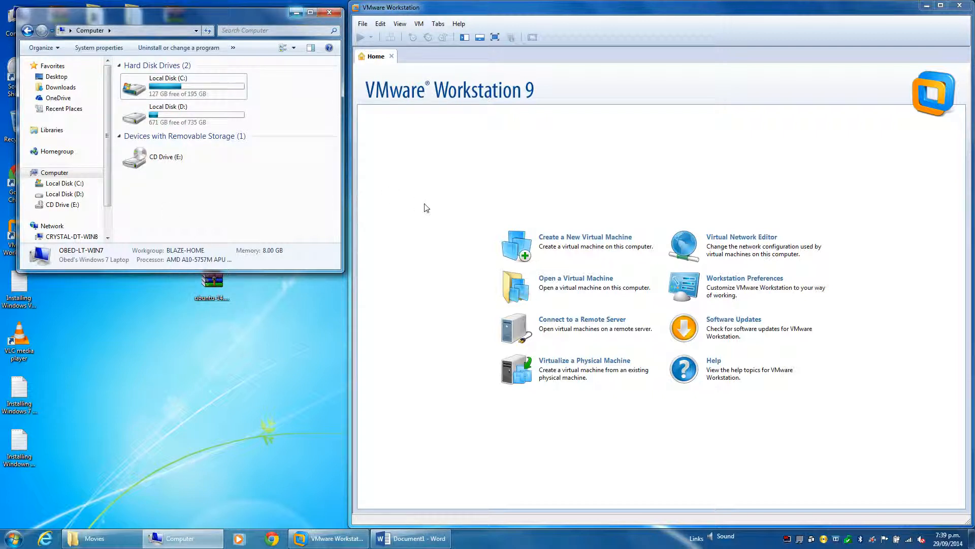
pyautogui.click(378, 94)
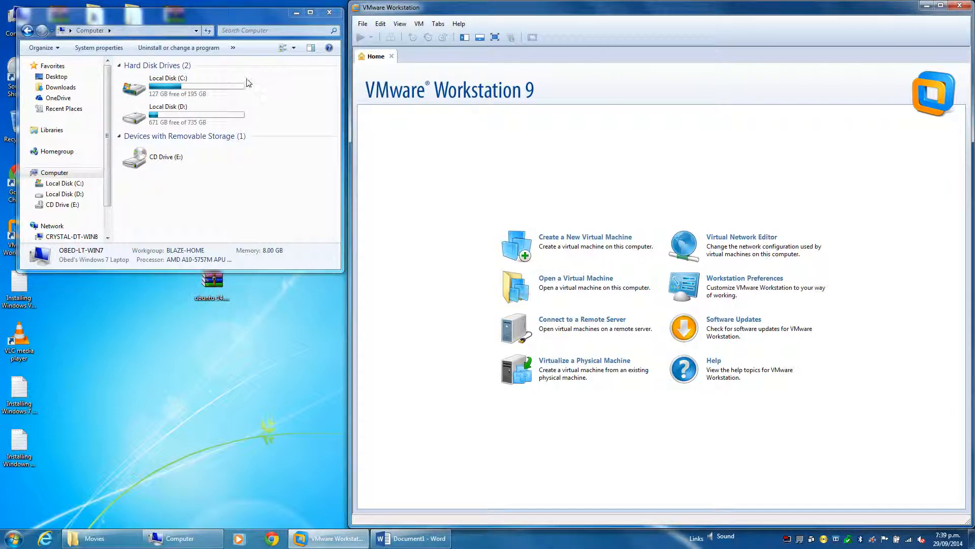
pyautogui.click(296, 12)
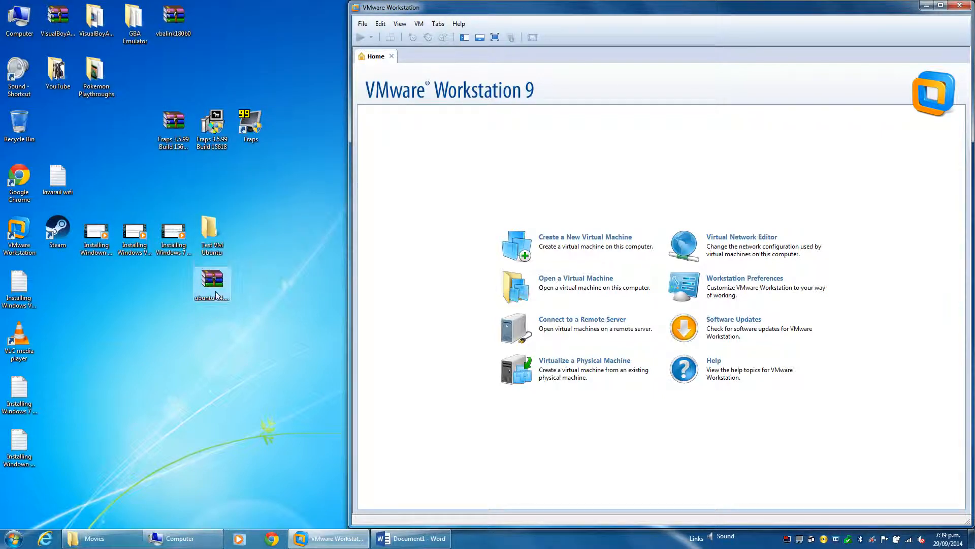
pyautogui.click(217, 287)
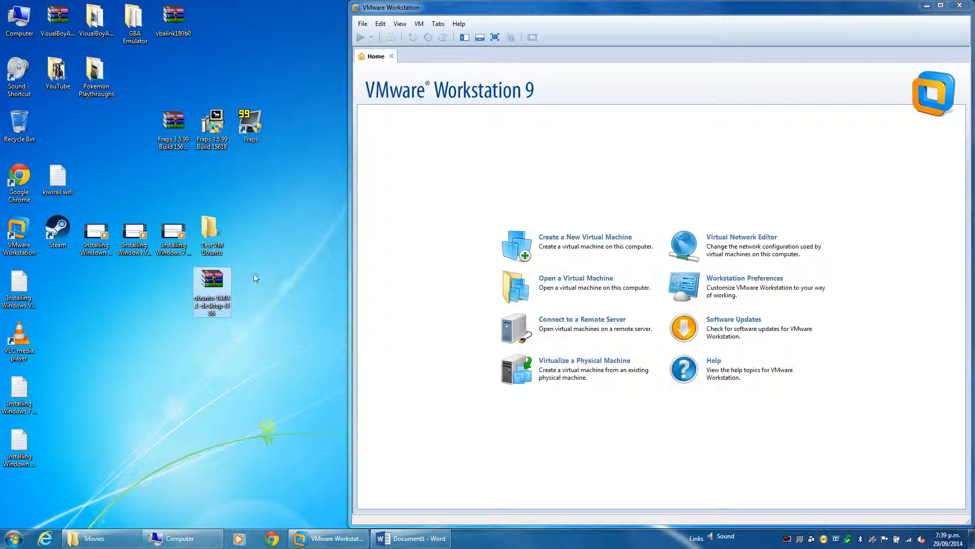
pyautogui.moveTo(181, 336); pyautogui.dragTo(176, 332)
pyautogui.click(175, 336)
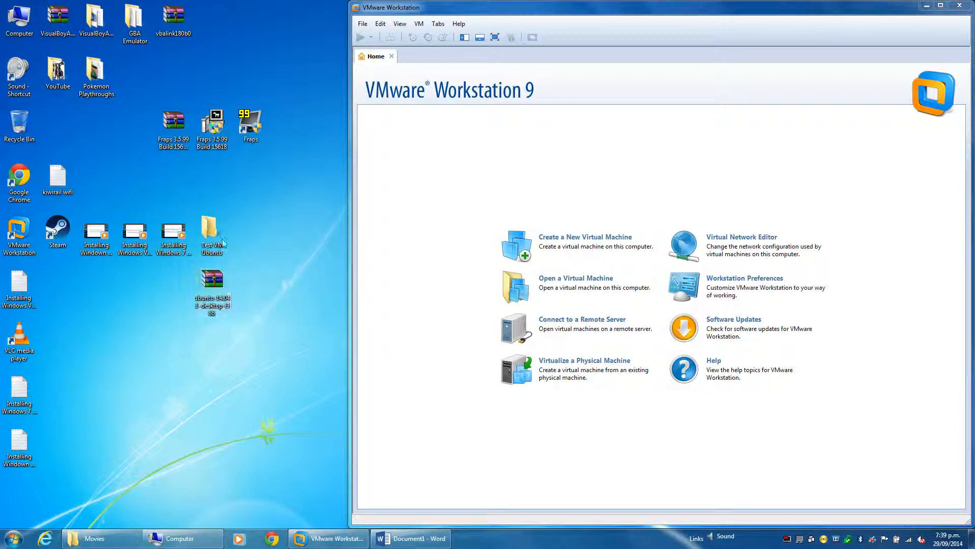
# Open the Test VM Ubuntu folder on the desktop to check its contents, and minimise its window
pyautogui.click(230, 238)
pyautogui.click(241, 238)
pyautogui.doubleClick(221, 230)
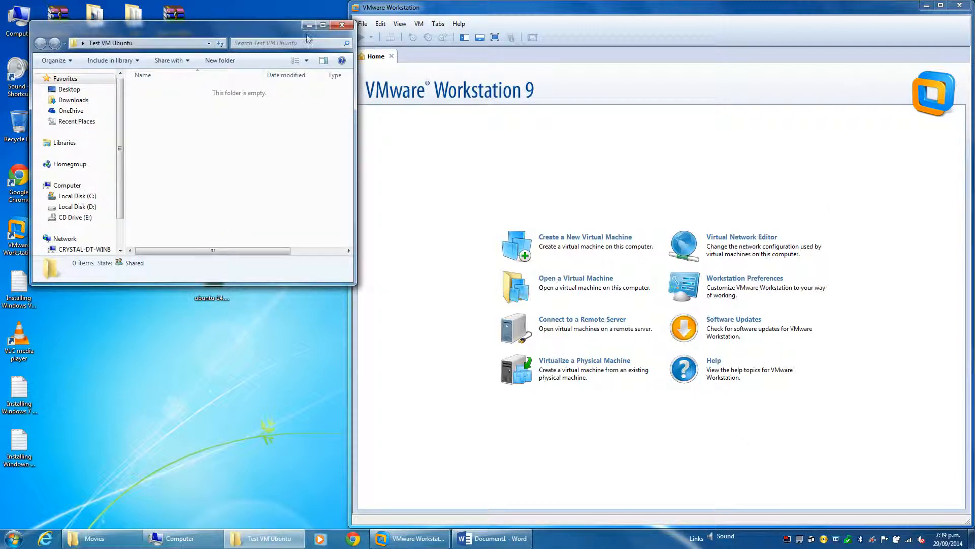
pyautogui.moveTo(269, 31); pyautogui.dragTo(255, 21)
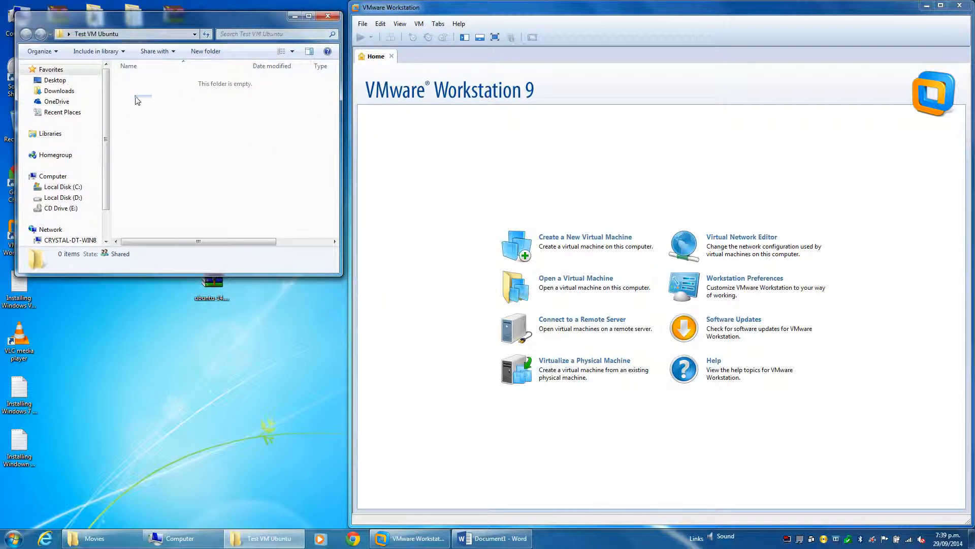
pyautogui.moveTo(135, 95)
pyautogui.mouseDown()
pyautogui.moveTo(246, 229)
pyautogui.moveTo(124, 87)
pyautogui.mouseUp()
pyautogui.click(295, 18)
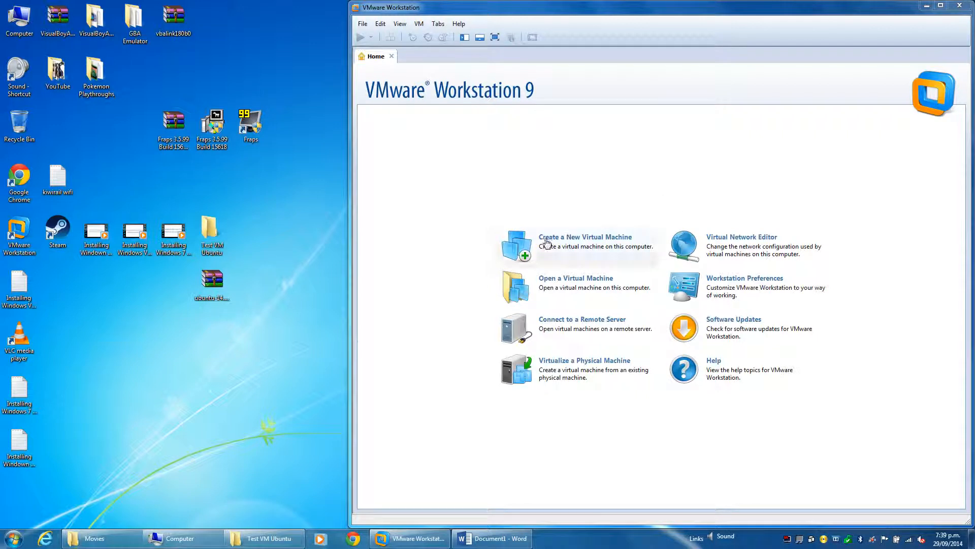
# Start a new typical virtual machine with the operating system installed later and Linux Ubuntu as the guest system
pyautogui.click(544, 245)
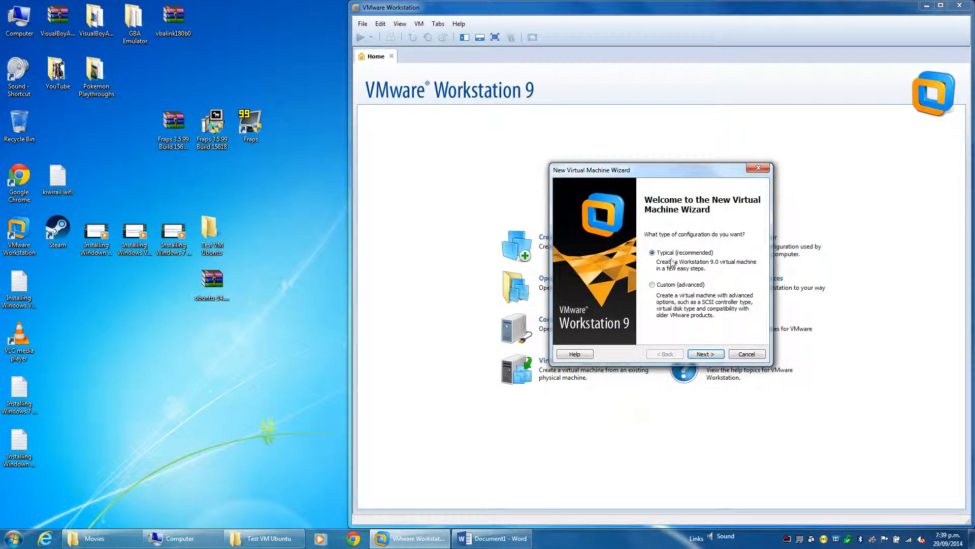
pyautogui.click(709, 354)
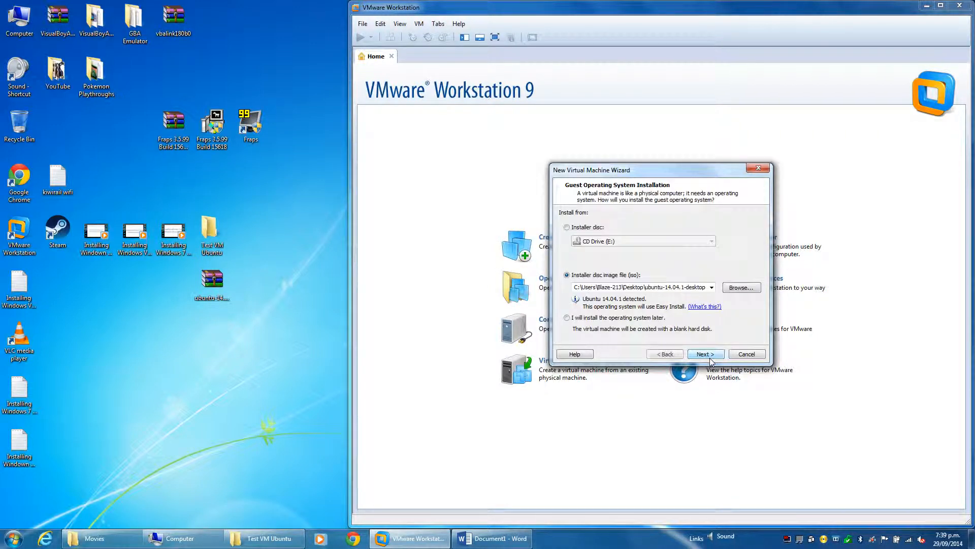
pyautogui.click(615, 318)
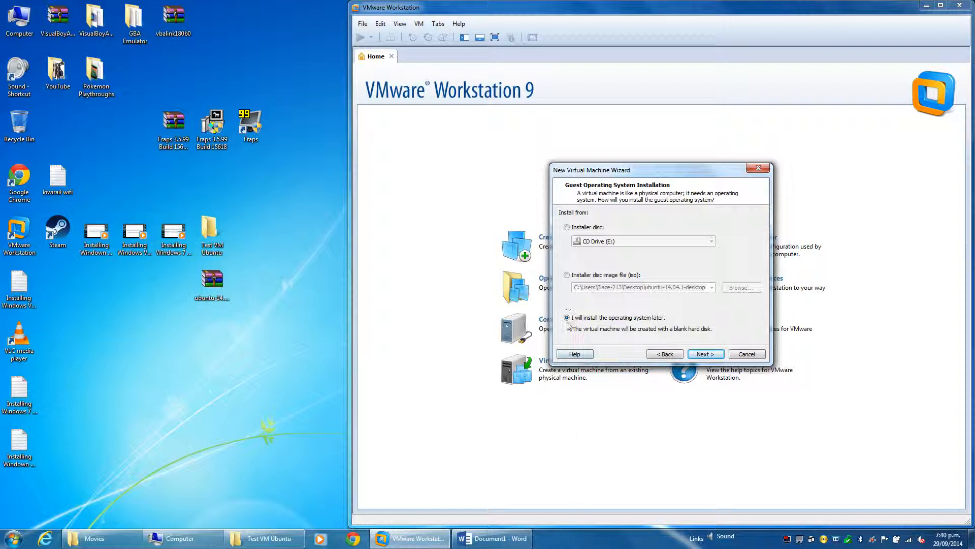
pyautogui.click(705, 354)
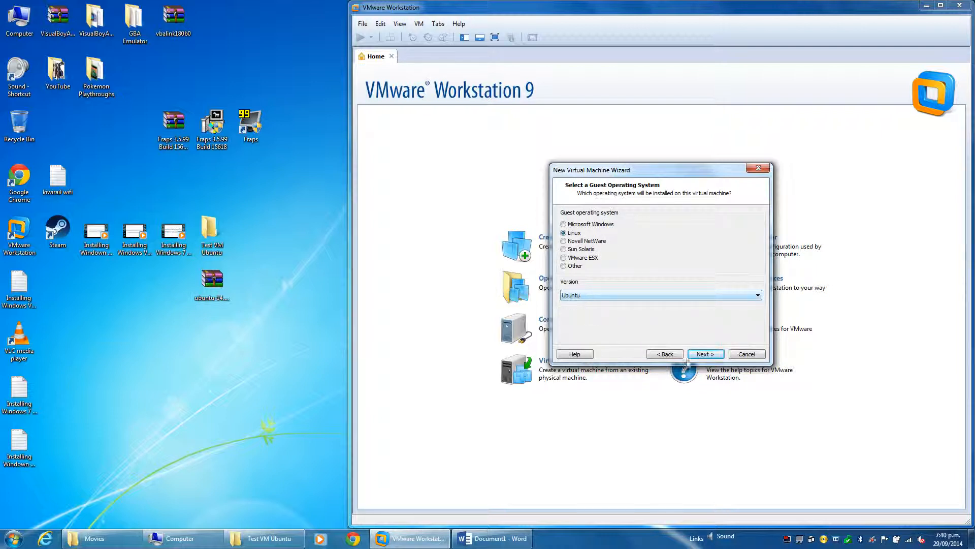
pyautogui.click(705, 355)
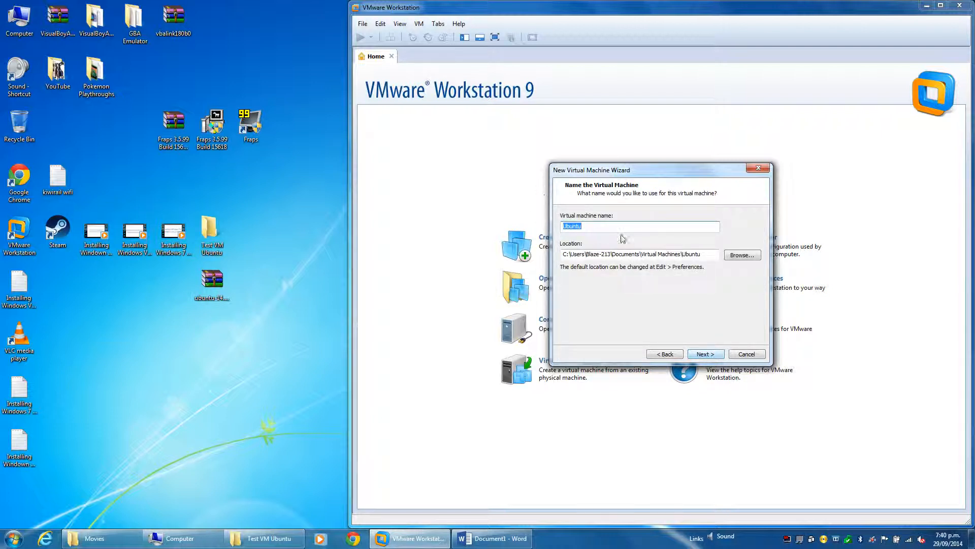
# Name the virtual machine Test VM Ubuntu and store it in the desktop's Test VM Ubuntu folder
pyautogui.write('Test')
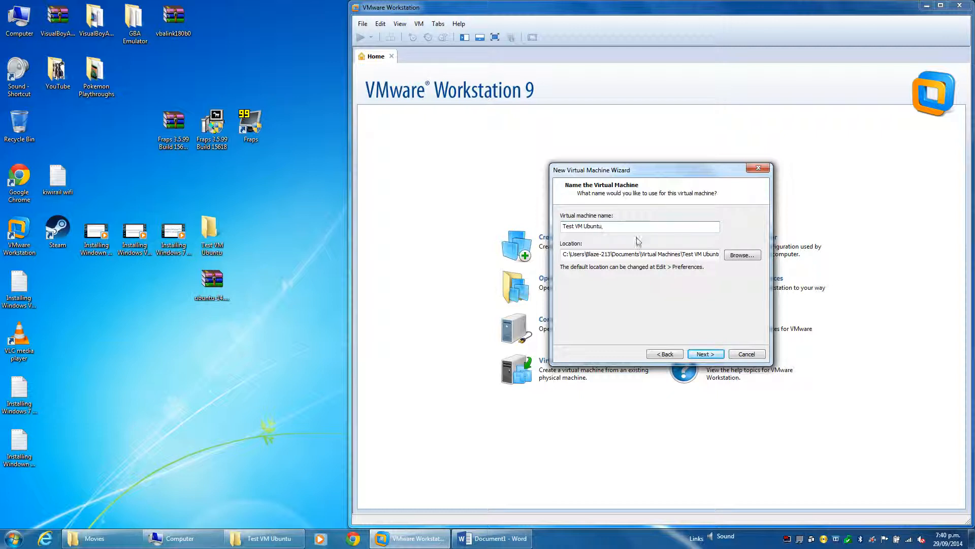
pyautogui.write('VM Ubuntu,')
pyautogui.press('BackSpace')
pyautogui.click(742, 255)
pyautogui.click(448, 263)
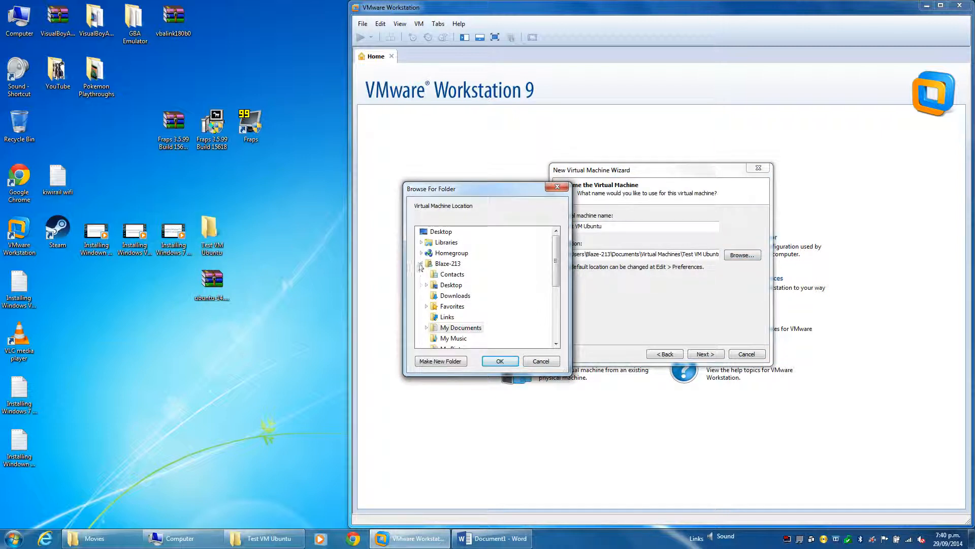
pyautogui.click(421, 263)
pyautogui.click(457, 316)
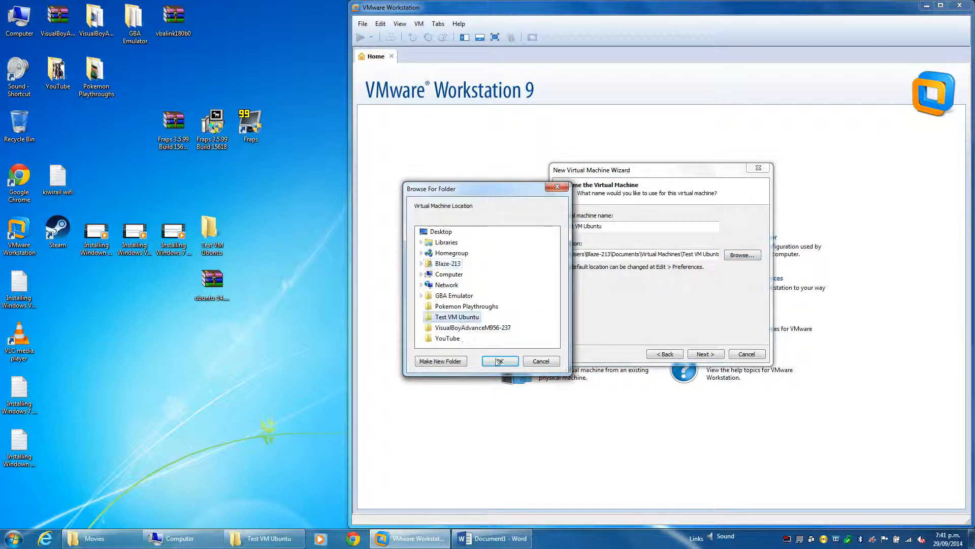
pyautogui.click(500, 361)
pyautogui.click(704, 353)
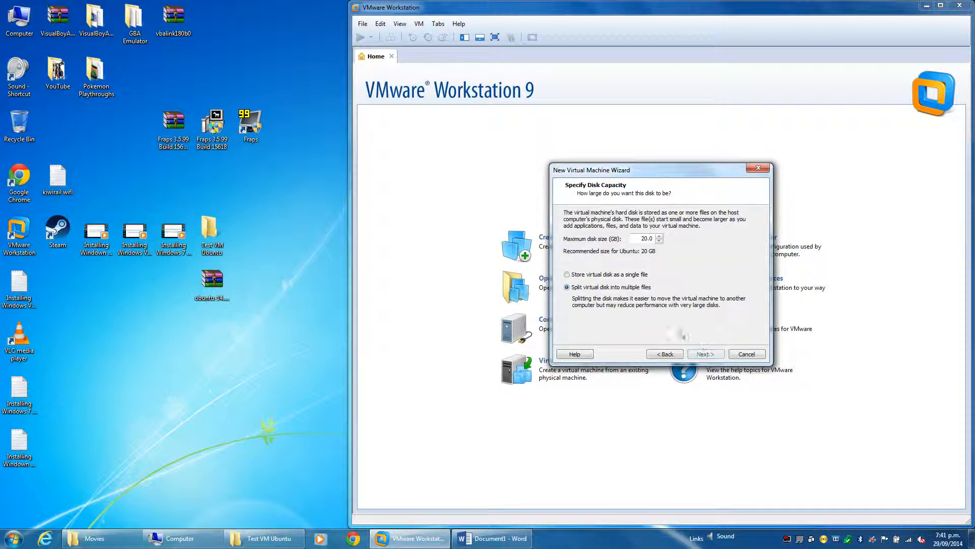
# Store the 20 GB virtual disk as a single file and open the hardware customization
pyautogui.click(567, 274)
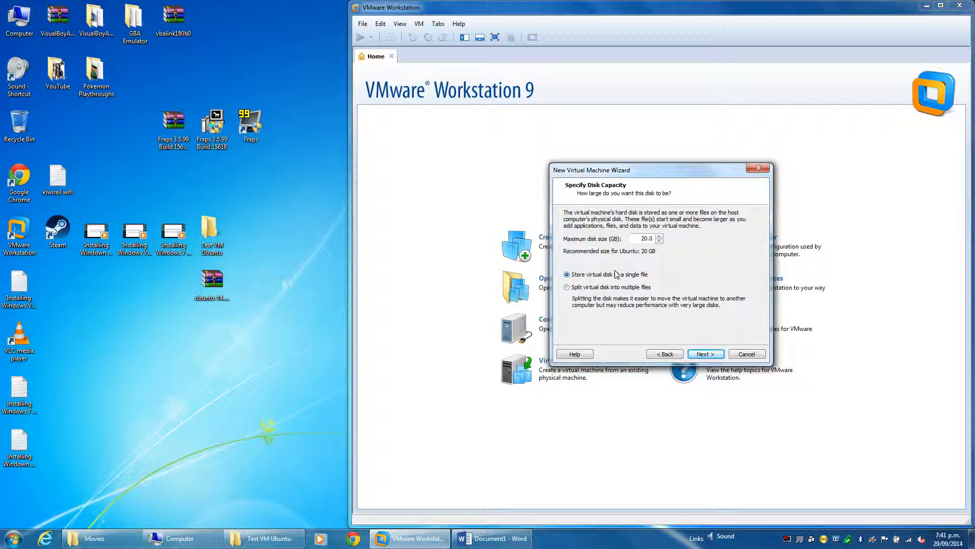
pyautogui.click(706, 354)
pyautogui.click(623, 319)
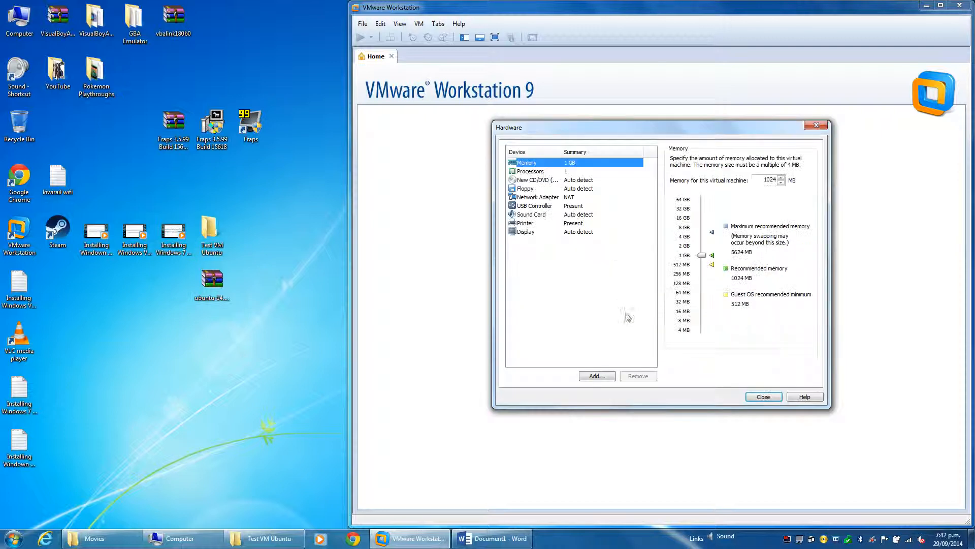
# Allocate 2048 MB of memory and 2 cores per processor to the virtual machine
pyautogui.doubleClick(767, 180)
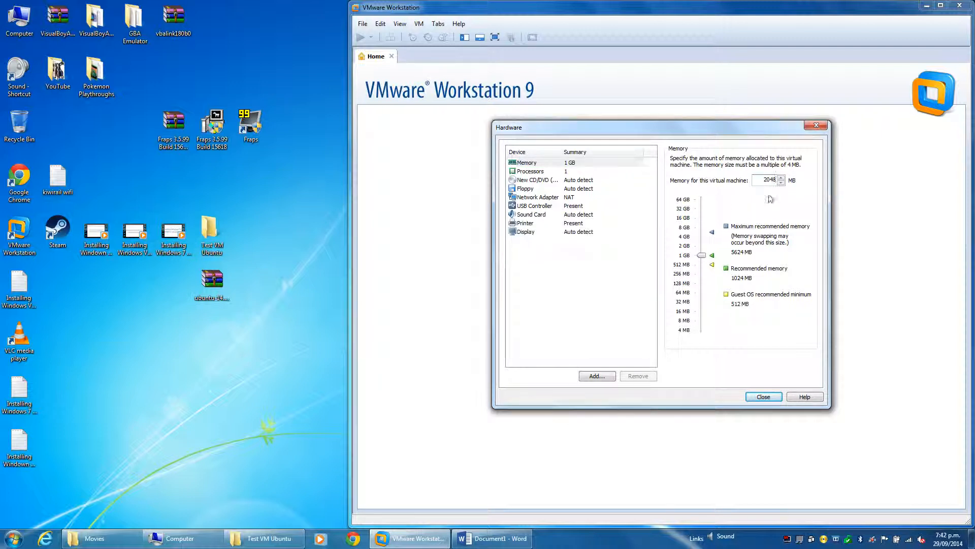
pyautogui.click(567, 171)
pyautogui.click(764, 173)
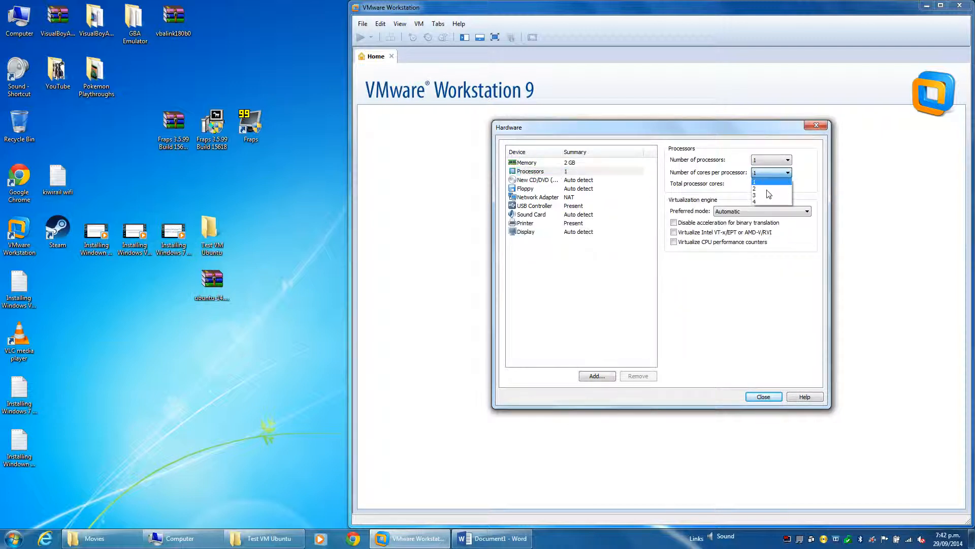
pyautogui.click(765, 188)
# Review the network adapter settings, keep NAT, and finish creating the virtual machine
pyautogui.click(561, 198)
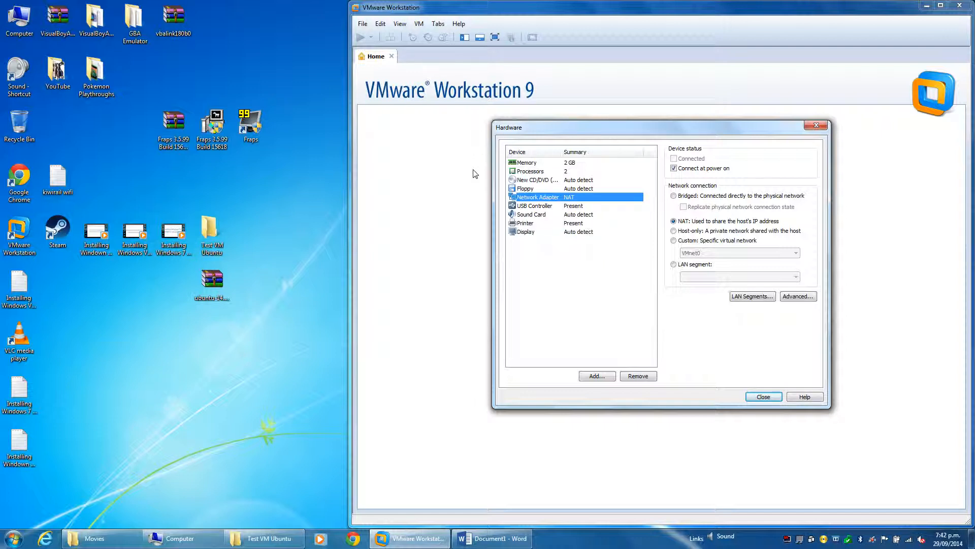
pyautogui.click(285, 224)
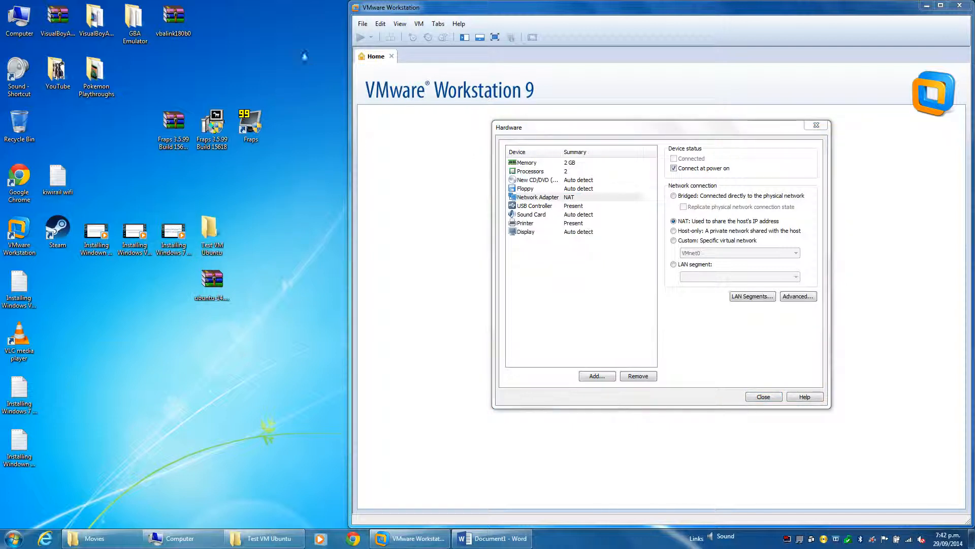
pyautogui.moveTo(304, 44); pyautogui.dragTo(62, 456)
pyautogui.click(234, 385)
pyautogui.click(763, 397)
pyautogui.click(716, 353)
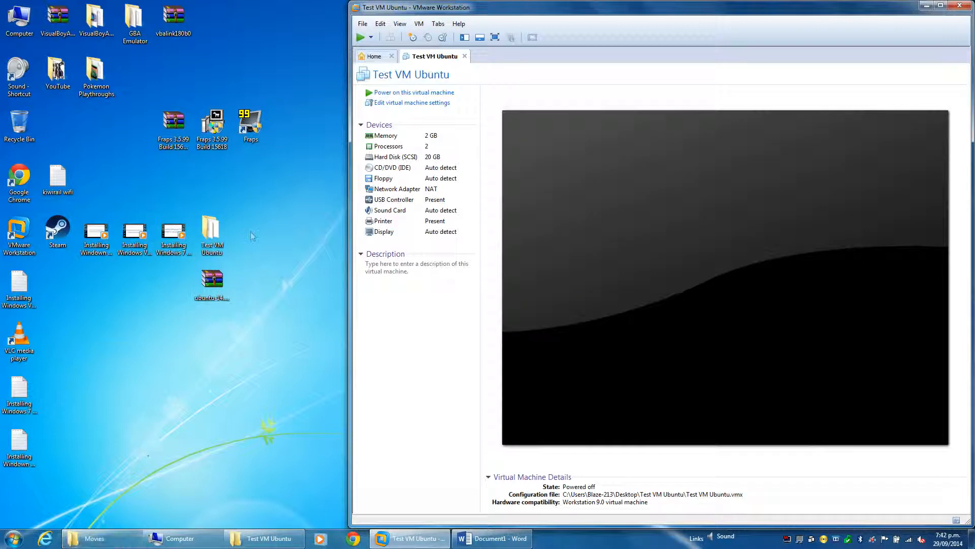
# Open the Test VM Ubuntu folder and its properties to examine the virtual machine's files and their size on disk
pyautogui.doubleClick(210, 233)
pyautogui.moveTo(212, 6); pyautogui.dragTo(214, 253)
pyautogui.click(212, 232)
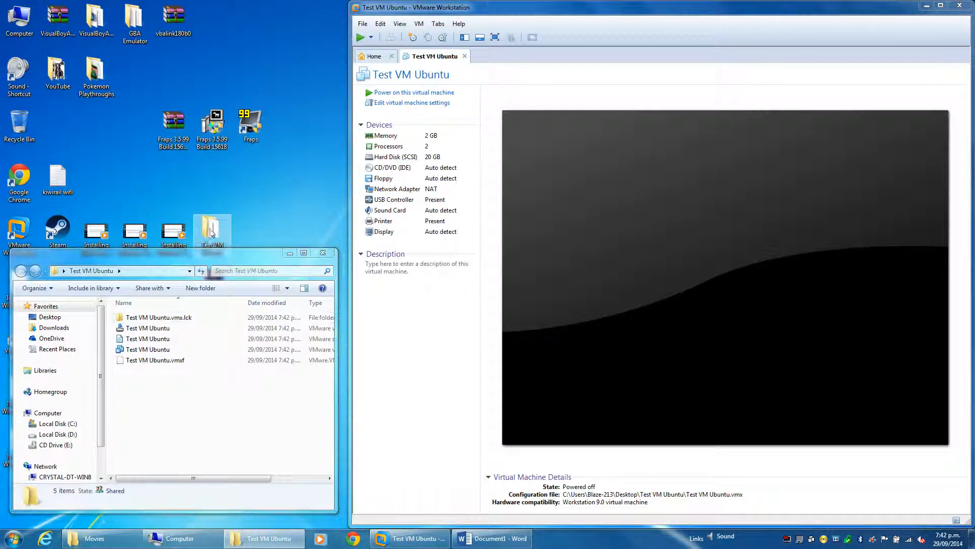
pyautogui.rightClick(211, 233)
pyautogui.click(238, 460)
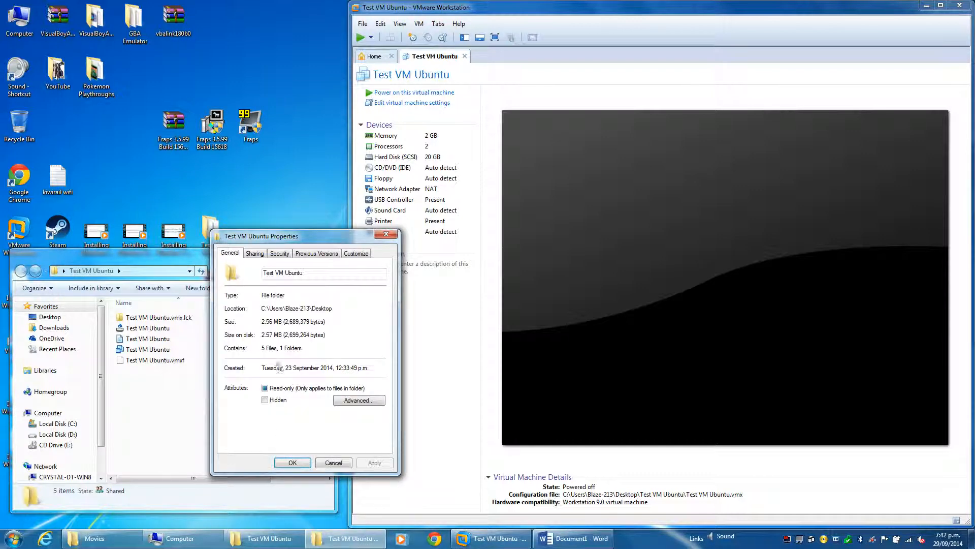
pyautogui.moveTo(323, 237); pyautogui.dragTo(131, 27)
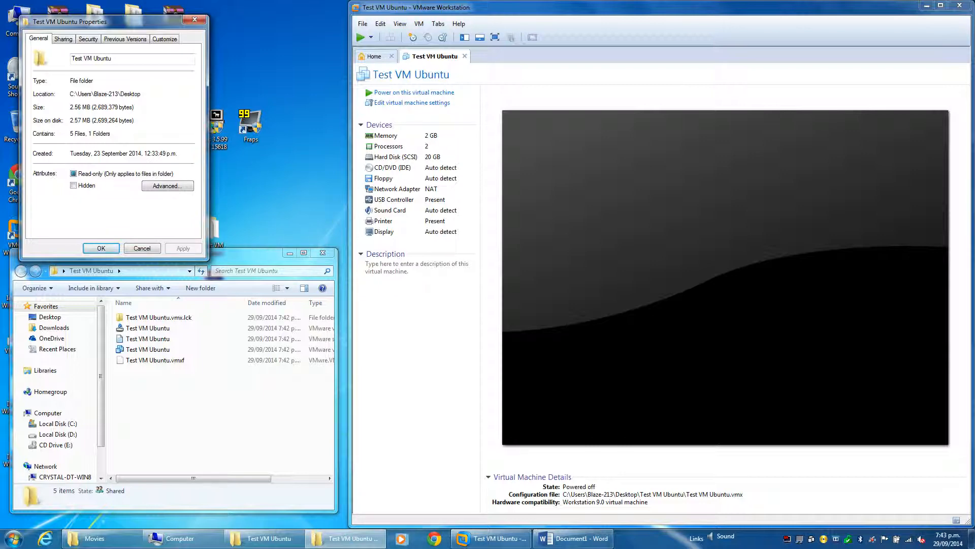
# Bring the Fraps Movies folder window forward, reposition it, and return to the Test VM Ubuntu folder's properties
pyautogui.click(127, 542)
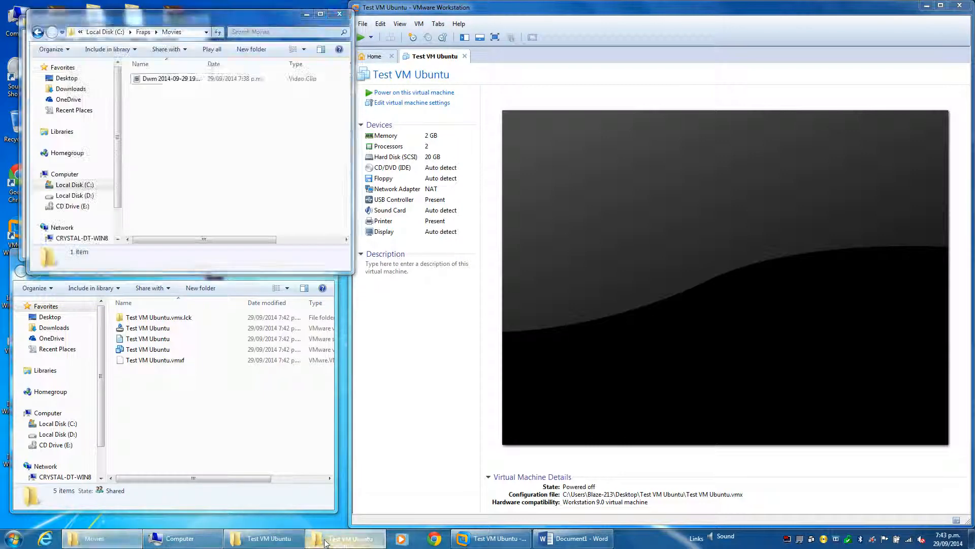
pyautogui.moveTo(278, 17); pyautogui.dragTo(268, 12)
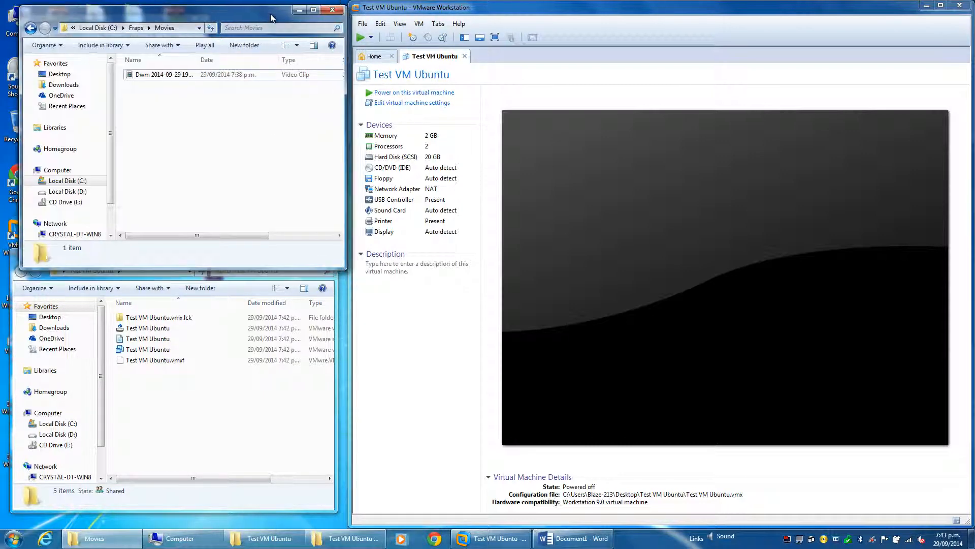
pyautogui.click(346, 539)
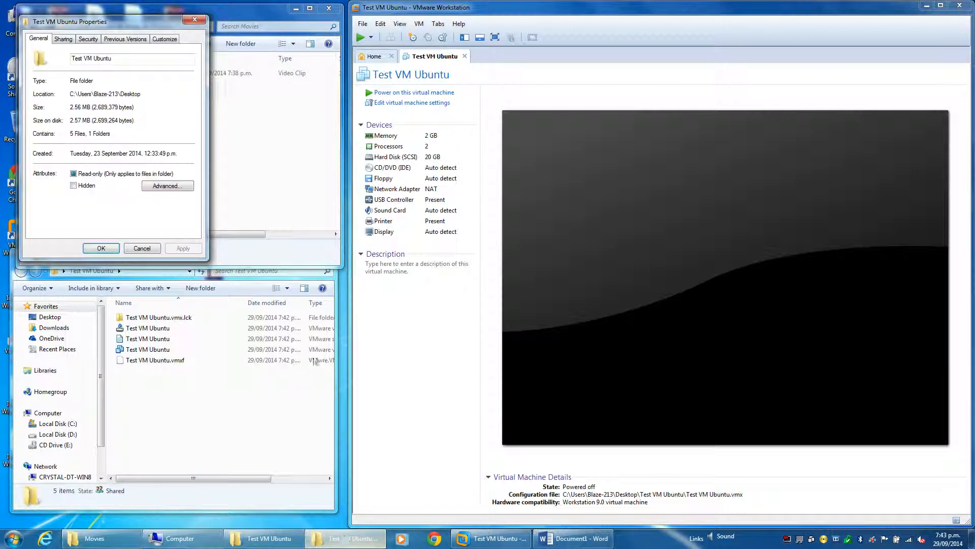
# Attach the ubuntu-14.04.1-desktop-i386 ISO from the Desktop to the virtual machine's CD/DVD drive and power the machine on
pyautogui.click(399, 105)
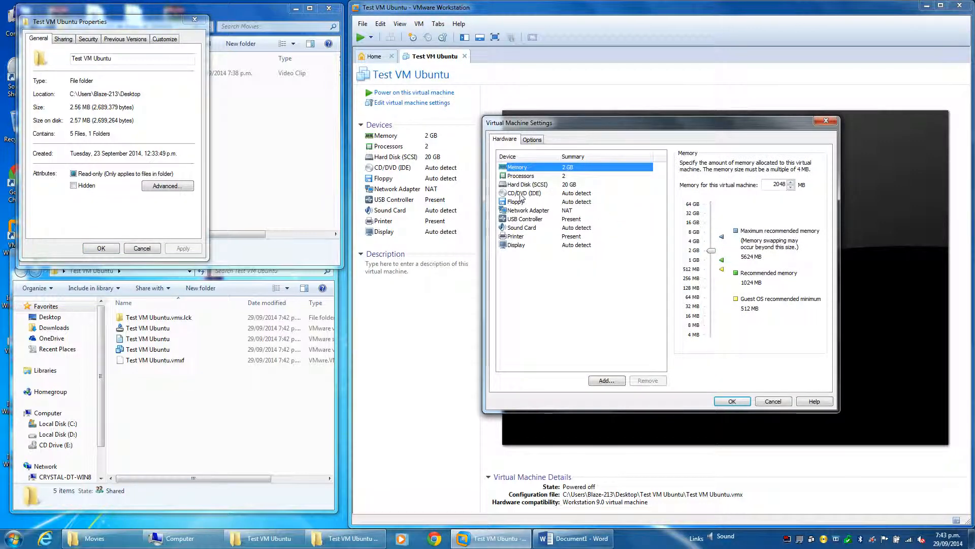
pyautogui.click(522, 195)
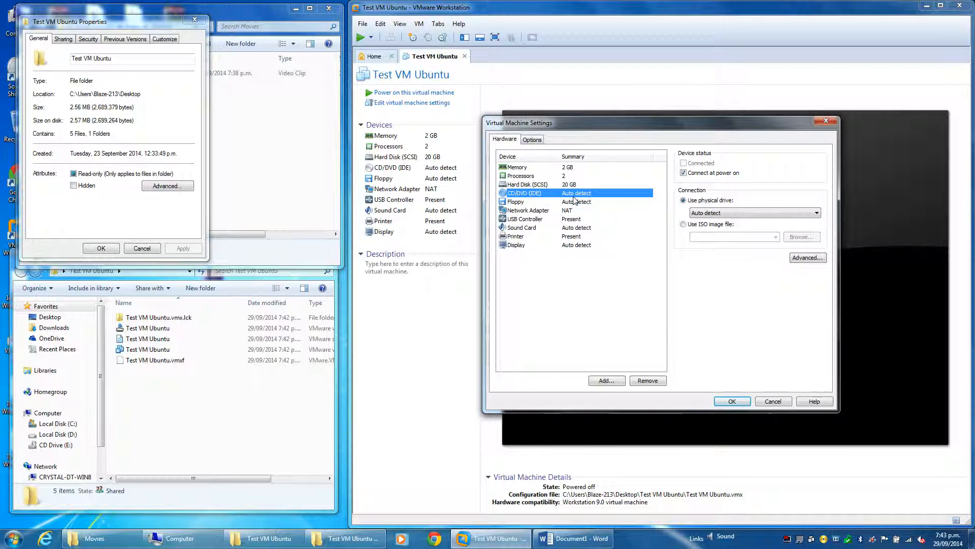
pyautogui.click(710, 225)
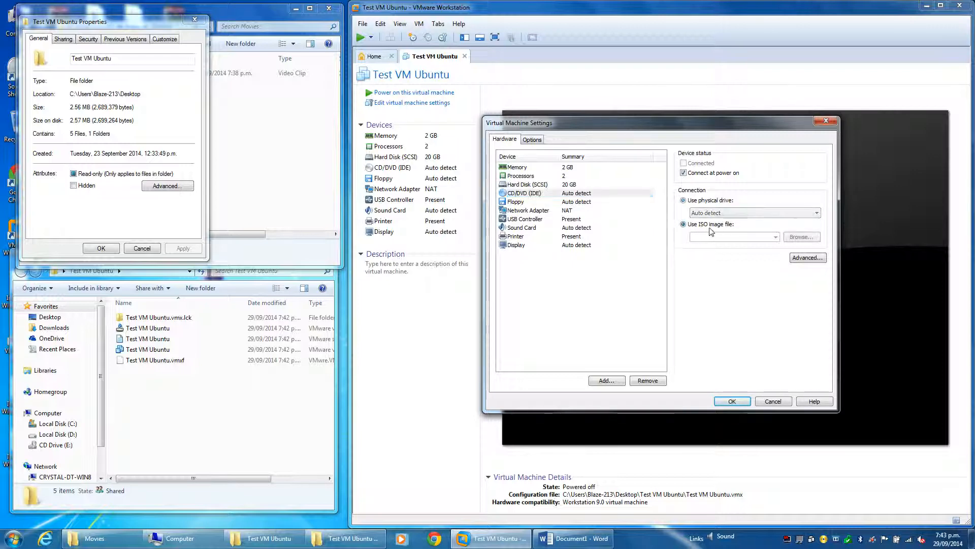
pyautogui.click(802, 239)
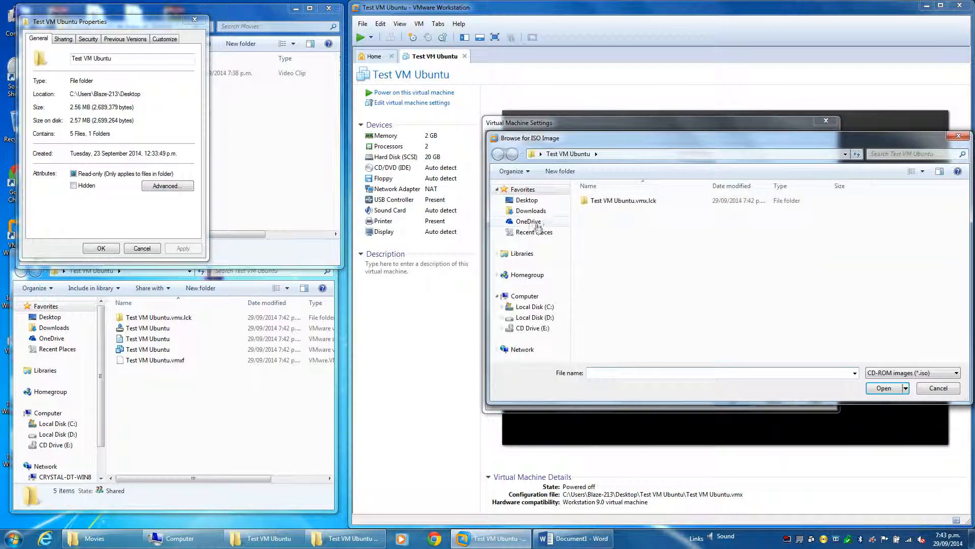
pyautogui.click(523, 203)
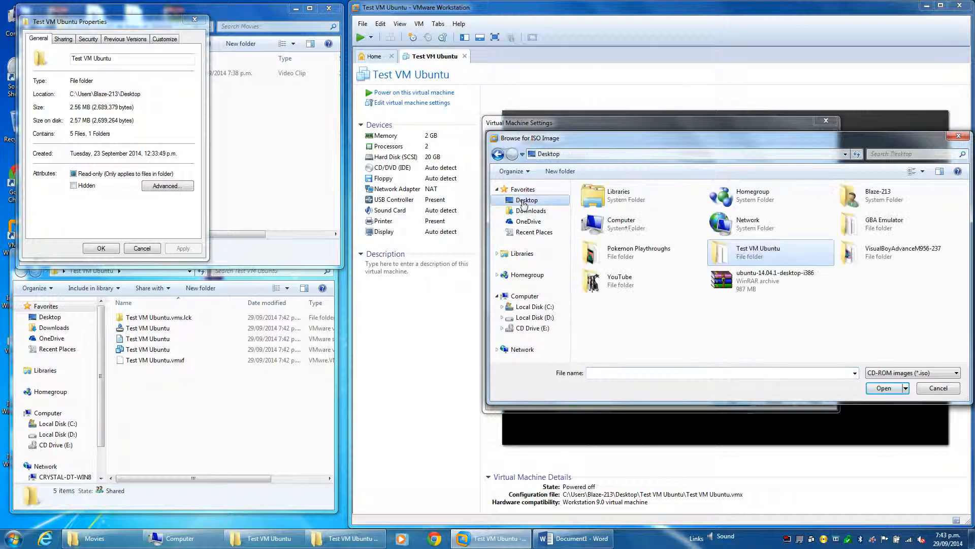
pyautogui.doubleClick(760, 280)
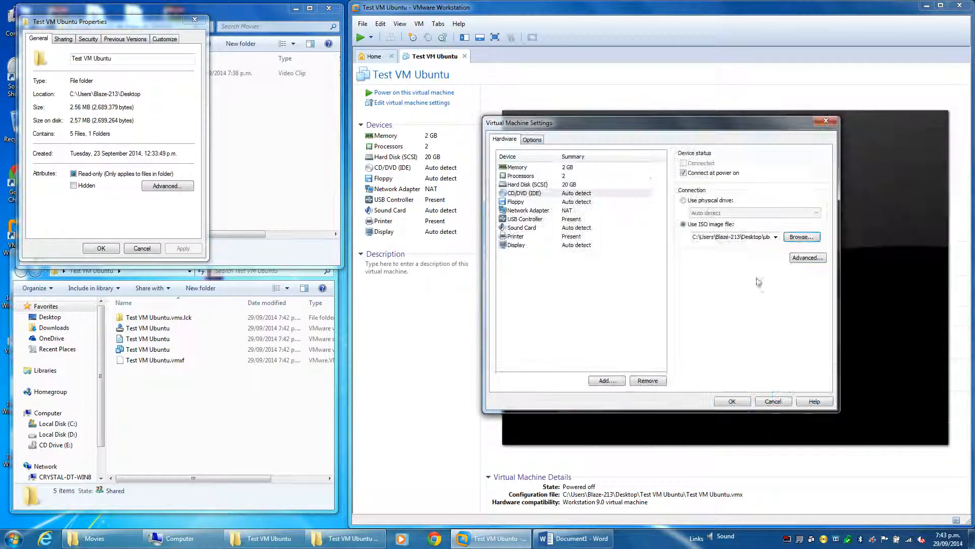
pyautogui.click(740, 403)
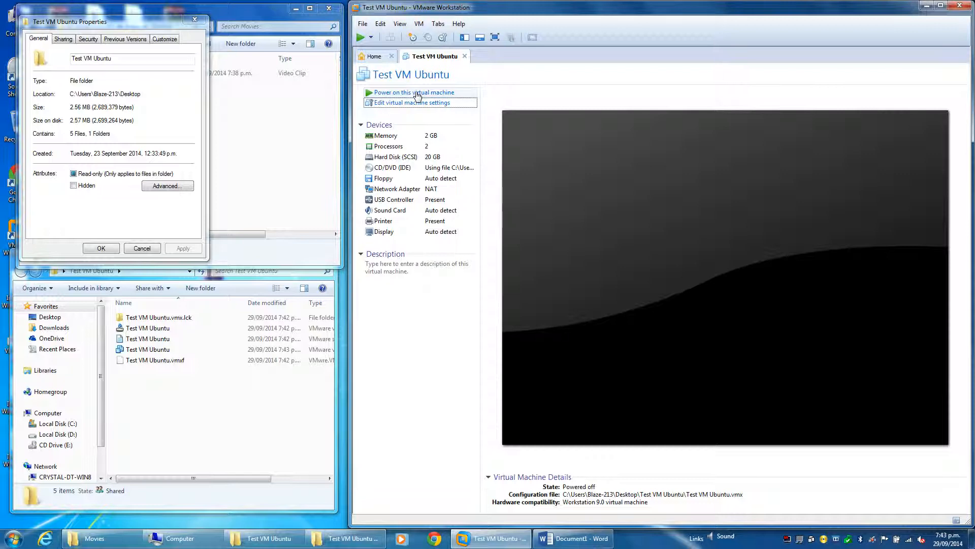
pyautogui.click(416, 93)
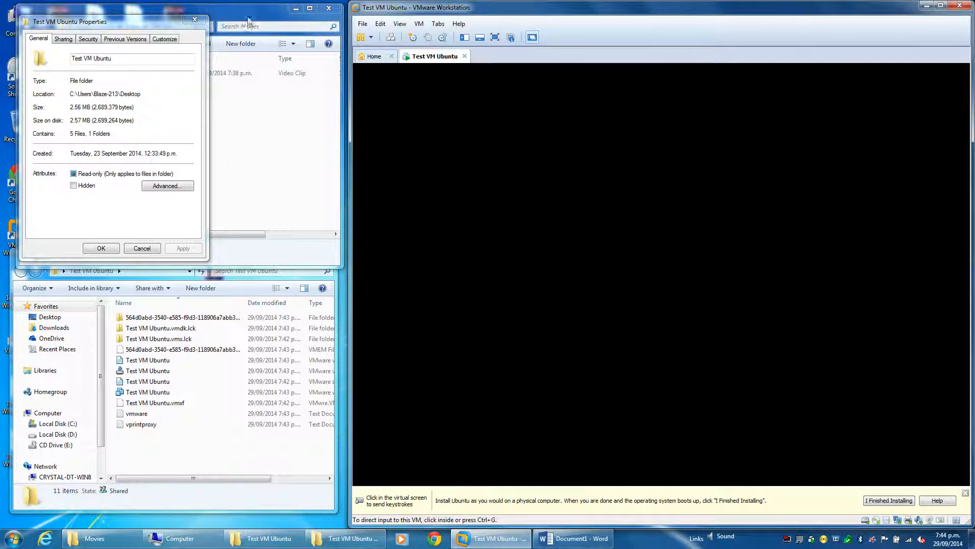
# Shorten the Movies window, close the old properties, and reopen the Test VM Ubuntu folder's properties to examine its size on disk
pyautogui.moveTo(259, 267); pyautogui.dragTo(193, 198)
pyautogui.click(191, 219)
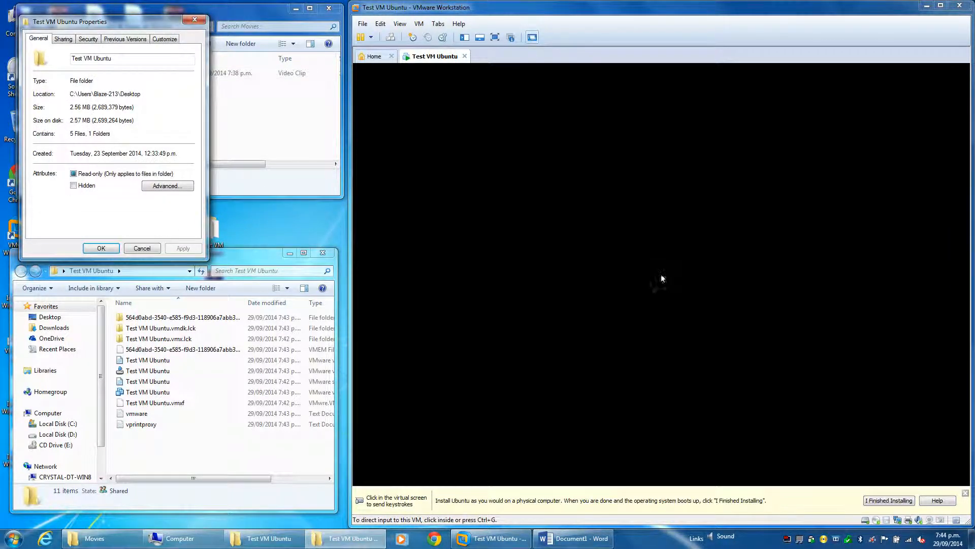
pyautogui.click(195, 21)
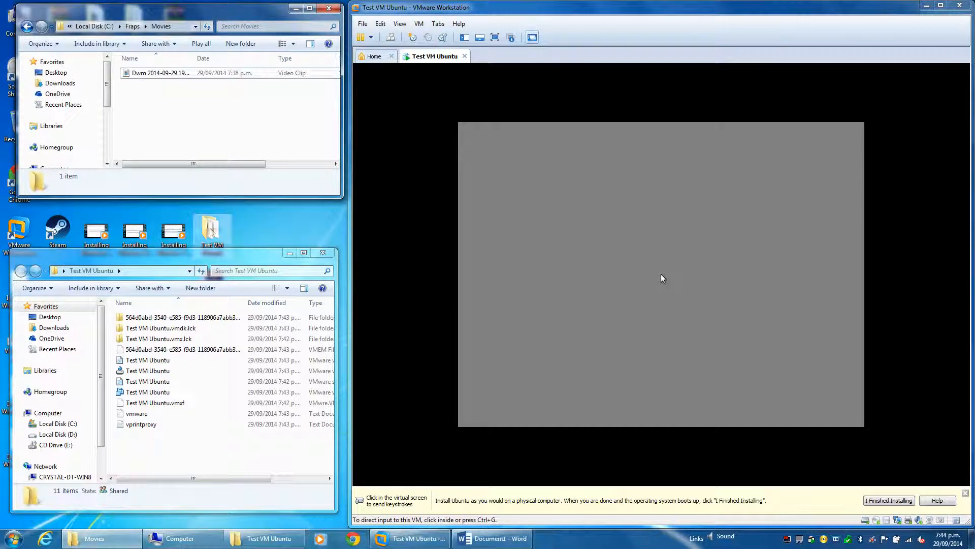
pyautogui.rightClick(212, 226)
pyautogui.click(243, 463)
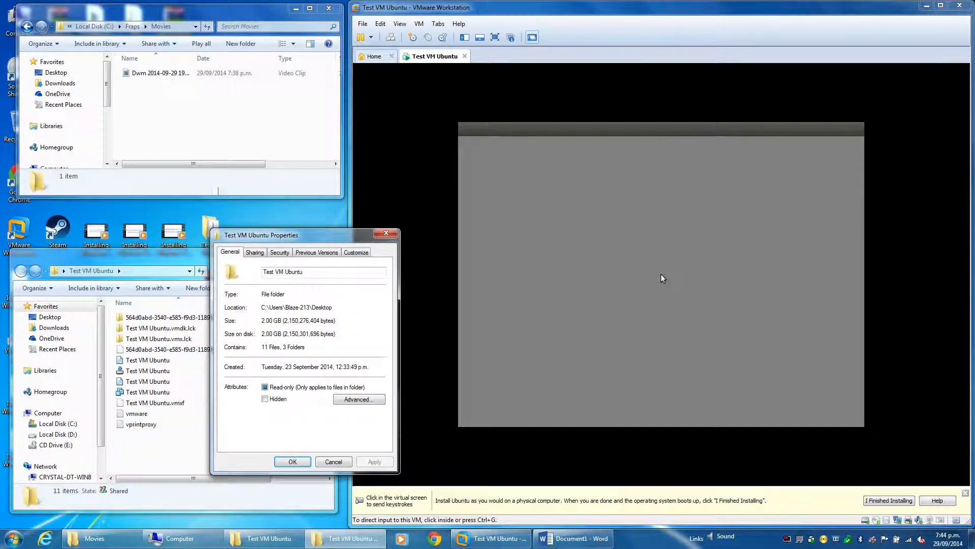
pyautogui.moveTo(324, 241); pyautogui.dragTo(134, 23)
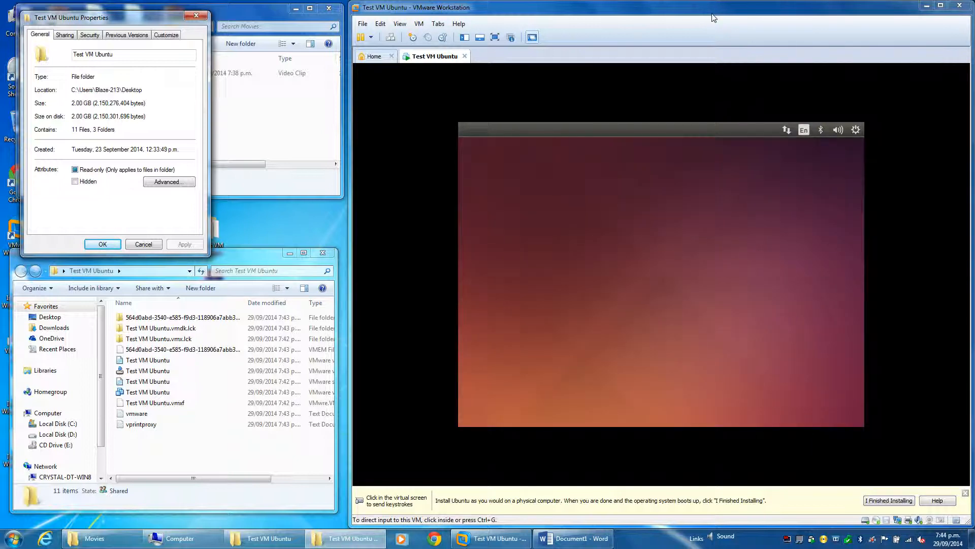
# Choose to install Ubuntu in English and proceed without downloading updates or installing the third-party software
pyautogui.click(713, 18)
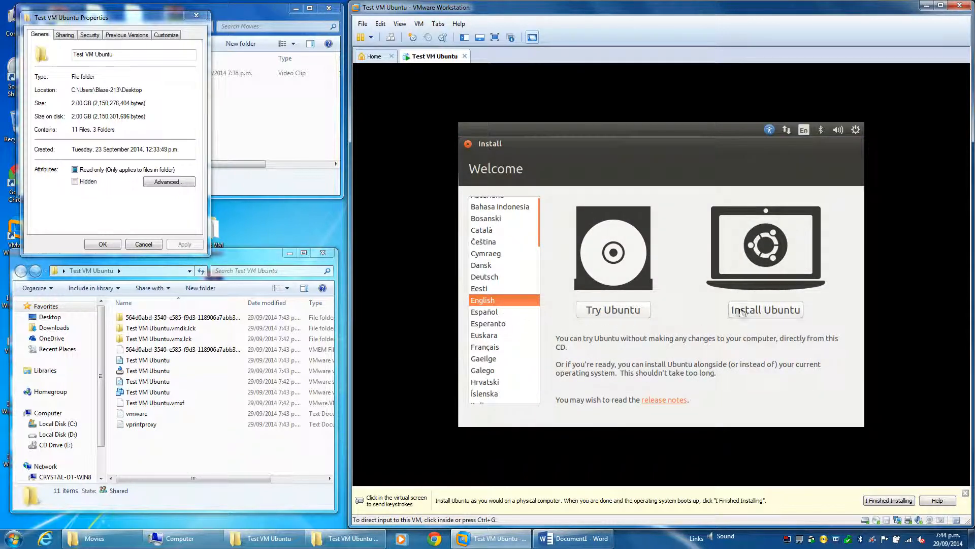
pyautogui.click(785, 405)
pyautogui.click(762, 310)
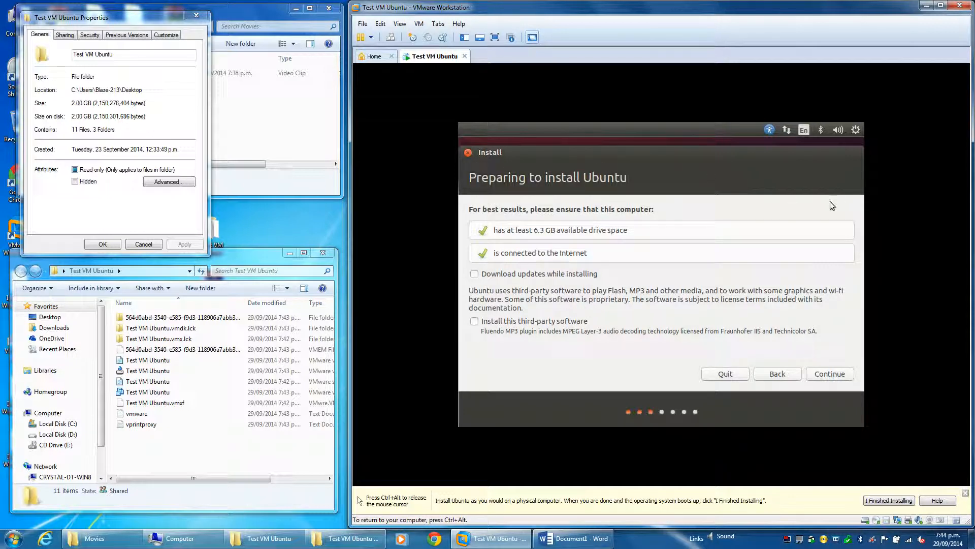
pyautogui.hotkey('ctrl', 'alt')
pyautogui.click(833, 445)
pyautogui.click(832, 373)
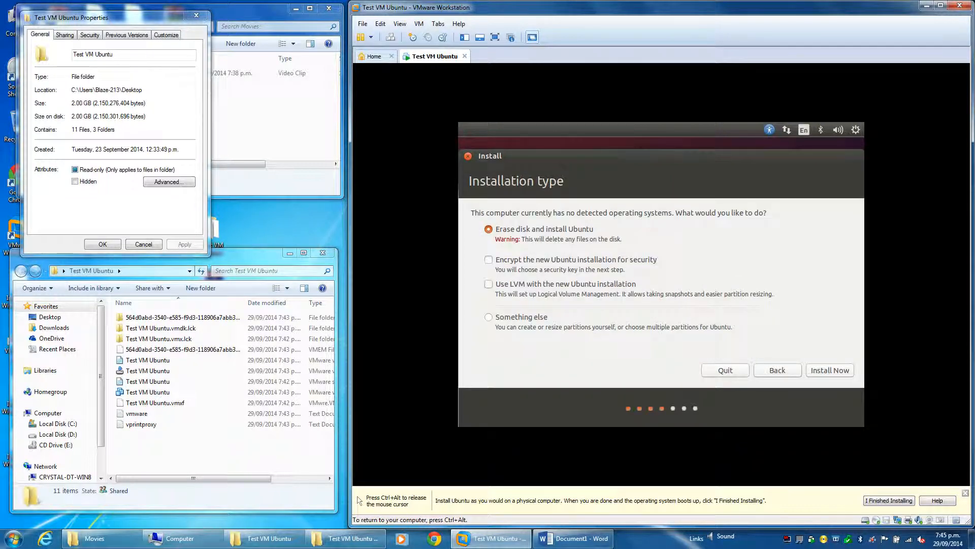
# Recheck the installation preparation page, and start the installation with the Erase disk and install Ubuntu option
pyautogui.click(777, 370)
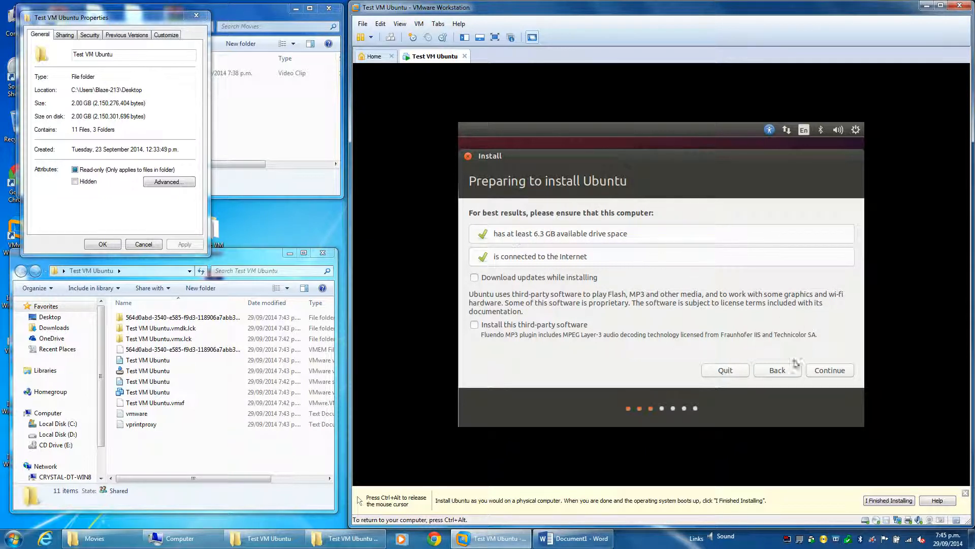
pyautogui.click(829, 370)
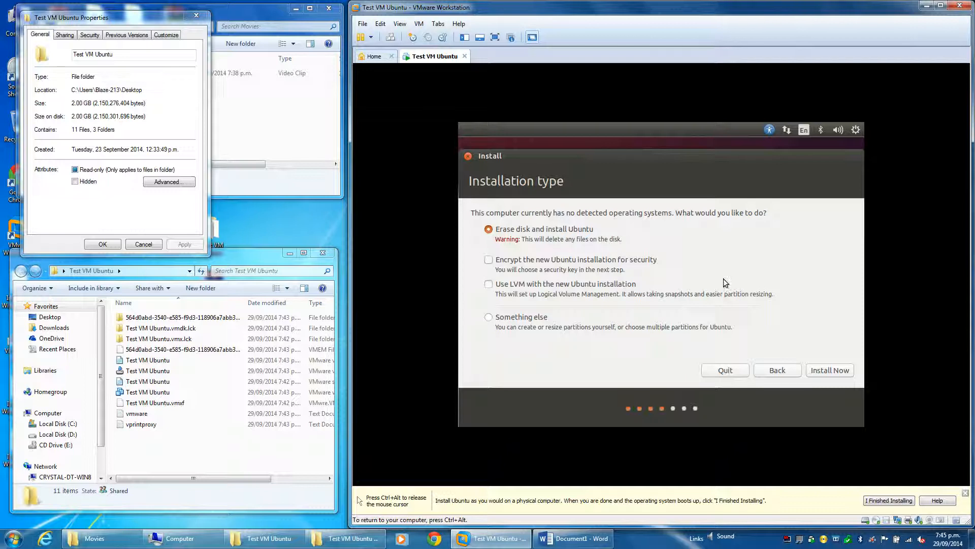
pyautogui.click(816, 370)
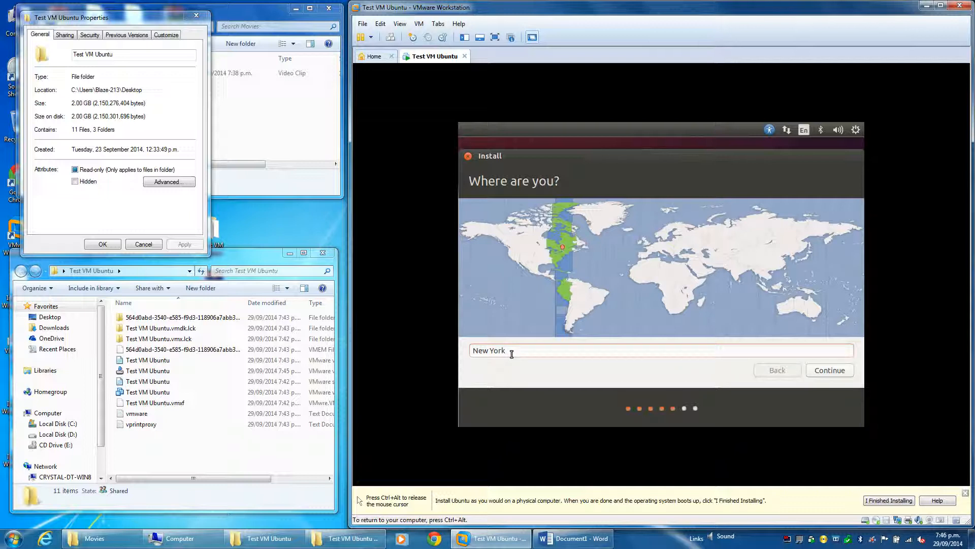
# Set the location to New Zealand Time and accept the English (US) keyboard layout
pyautogui.press('BackSpace')
pyautogui.press('BackSpace')
pyautogui.press('BackSpace')
pyautogui.press('BackSpace')
pyautogui.press('BackSpace')
pyautogui.press('BackSpace')
pyautogui.press('BackSpace')
pyautogui.press('BackSpace')
pyautogui.write('New Z')
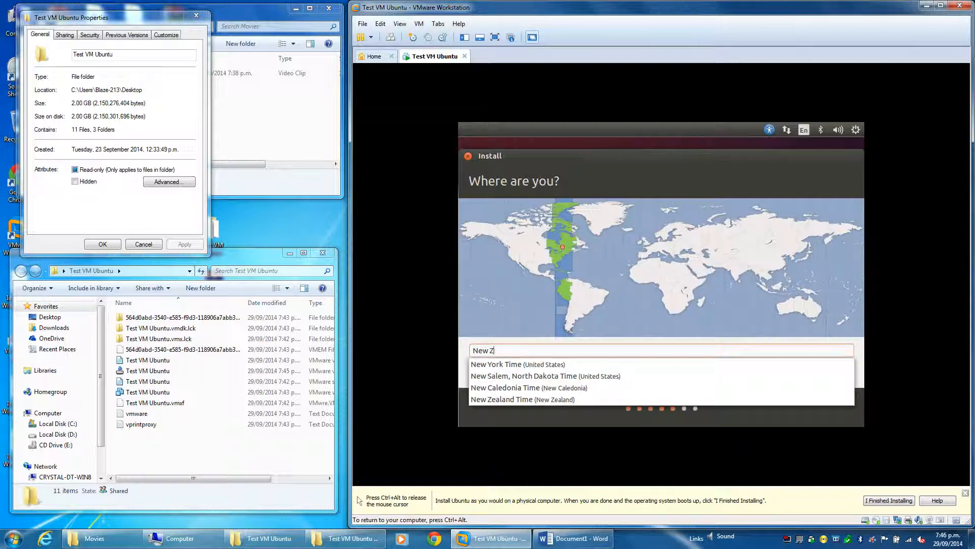
pyautogui.write('ealad')
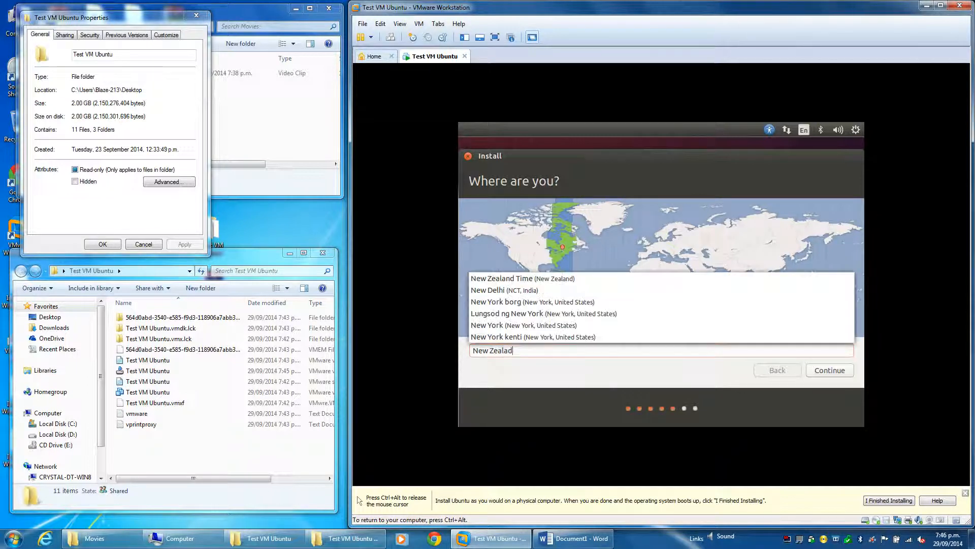
pyautogui.press('BackSpace')
pyautogui.press('BackSpace')
pyautogui.write('and')
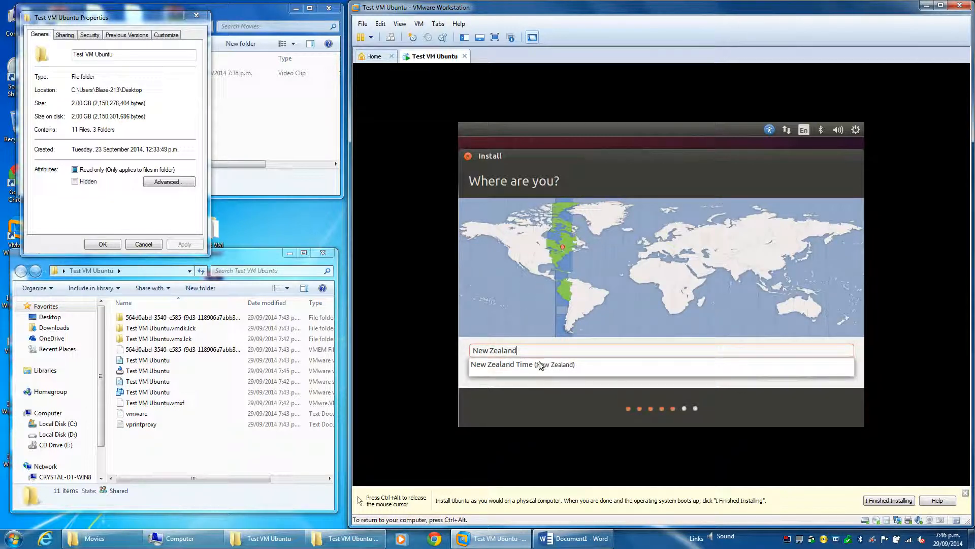
pyautogui.click(541, 364)
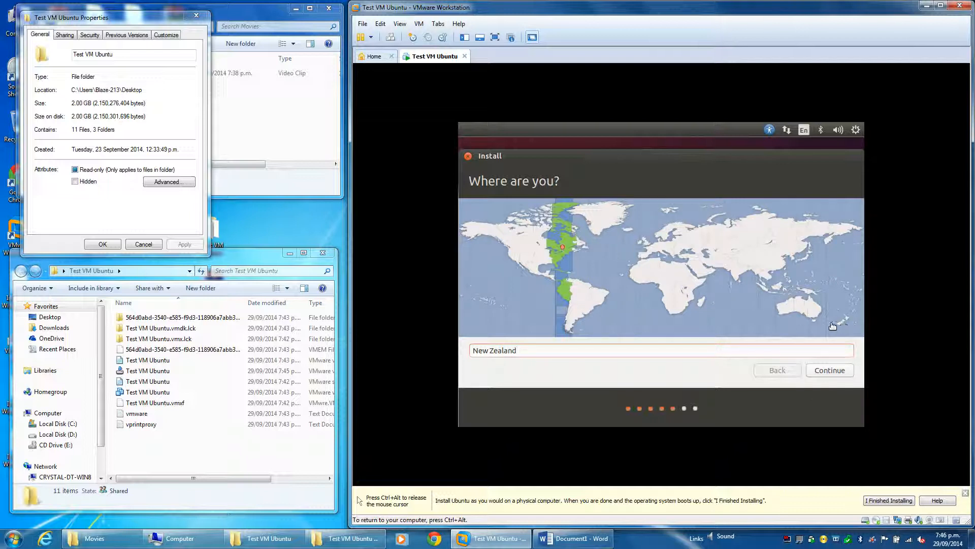
pyautogui.press('BackSpace')
pyautogui.write('d')
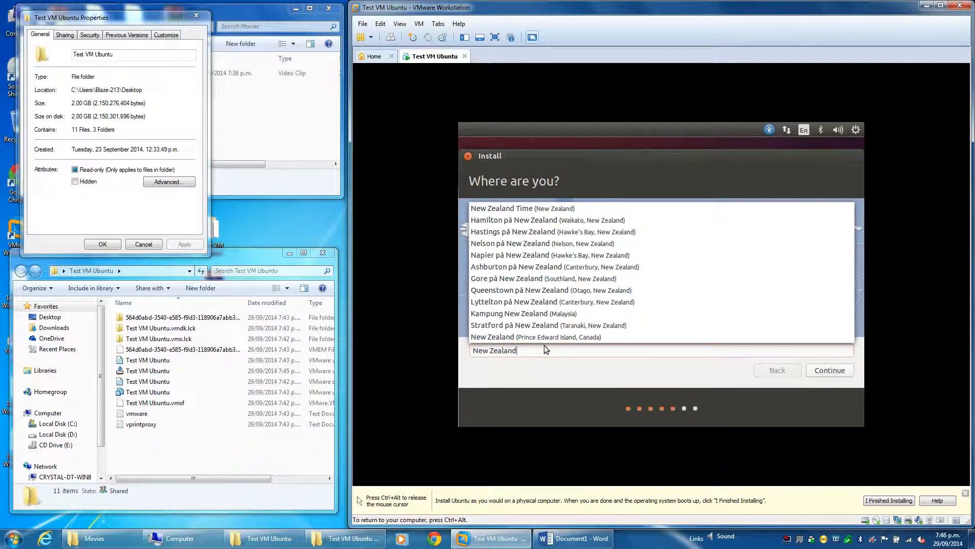
pyautogui.click(525, 210)
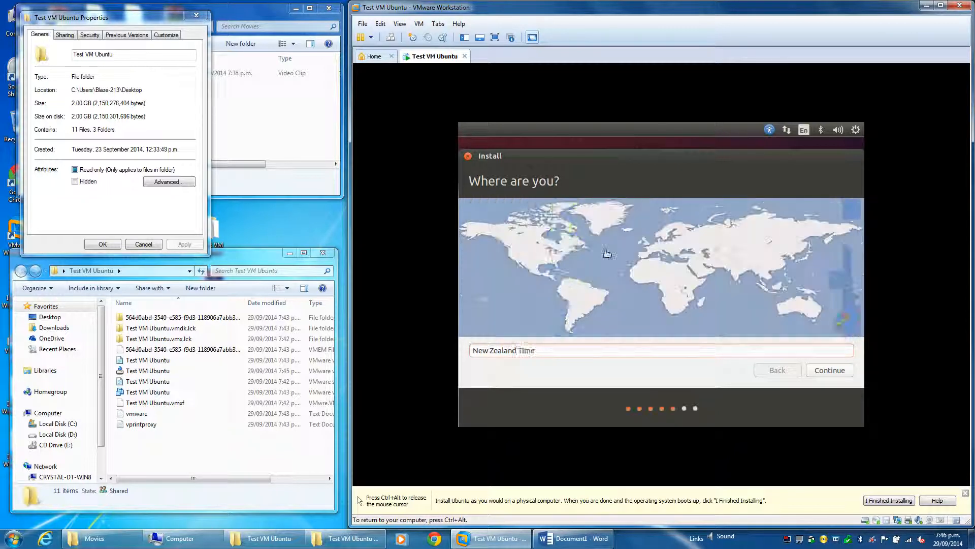
pyautogui.click(843, 371)
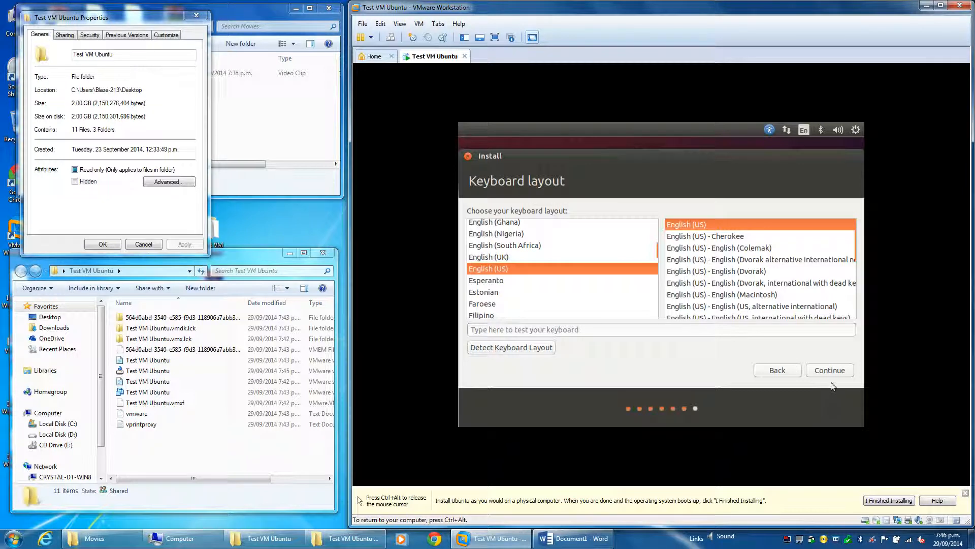
pyautogui.click(830, 370)
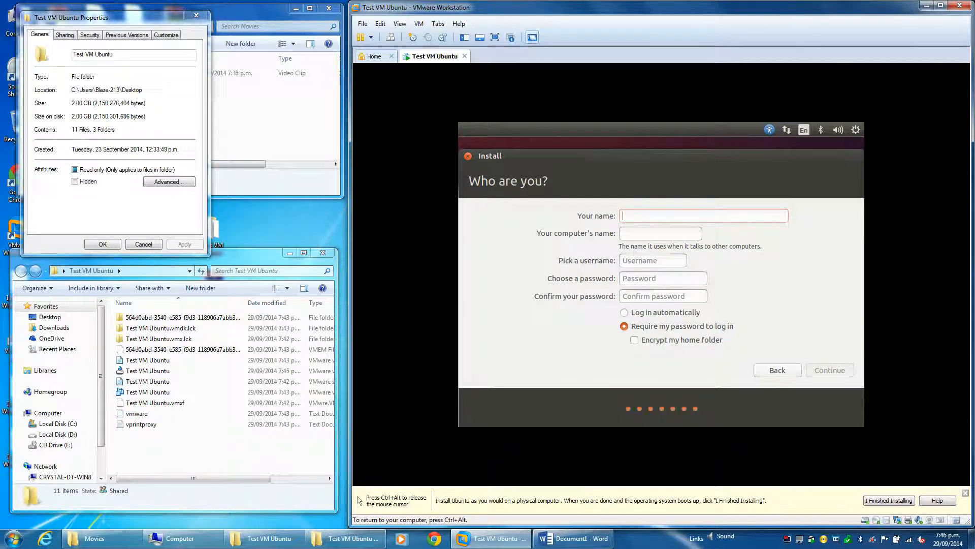
# Enter Test VM Ubuntu as the account's name and test-vm-ubuntu as the computer's name, keeping the username test
pyautogui.write('Test')
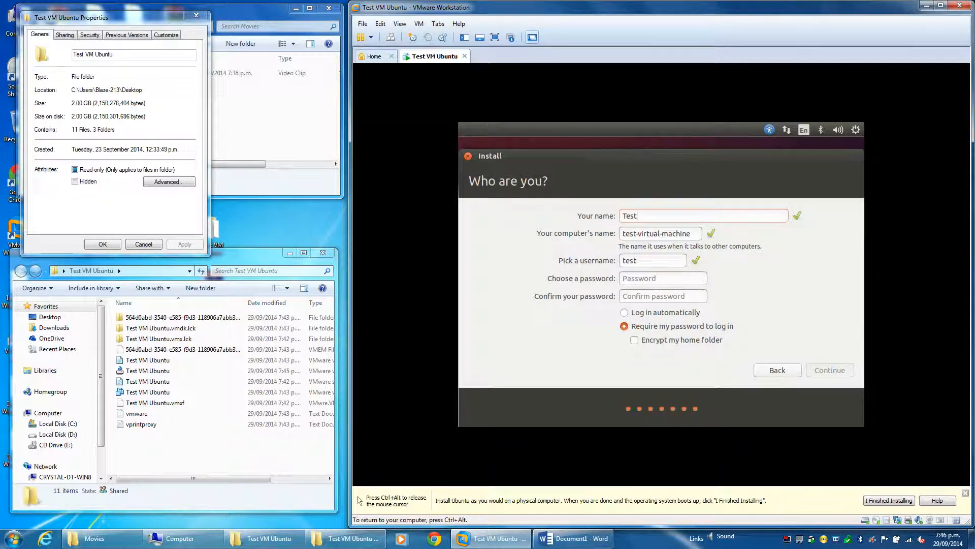
pyautogui.write(' VM Ubuntu')
pyautogui.moveTo(691, 233); pyautogui.dragTo(637, 233)
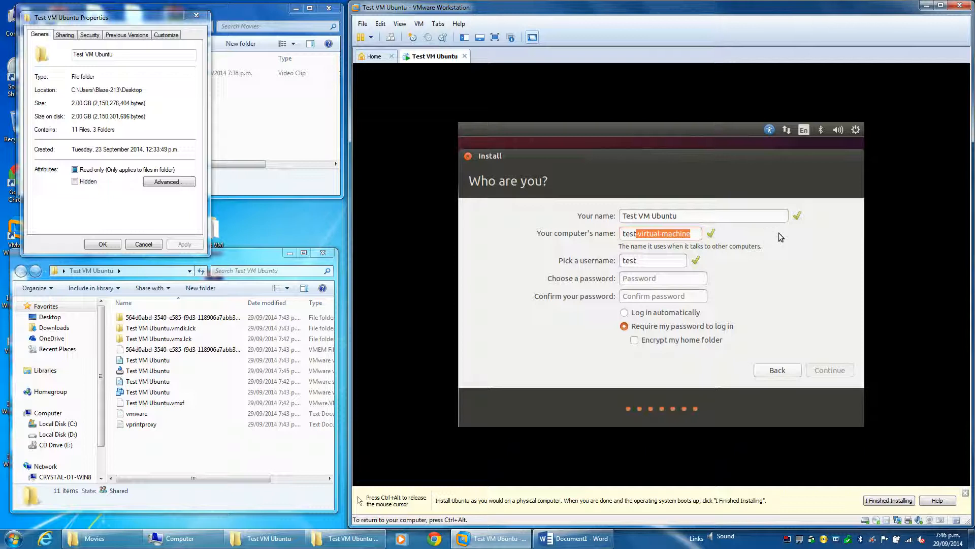
pyautogui.write('-vm-ubuntu')
pyautogui.press('Tab')
pyautogui.press('Tab')
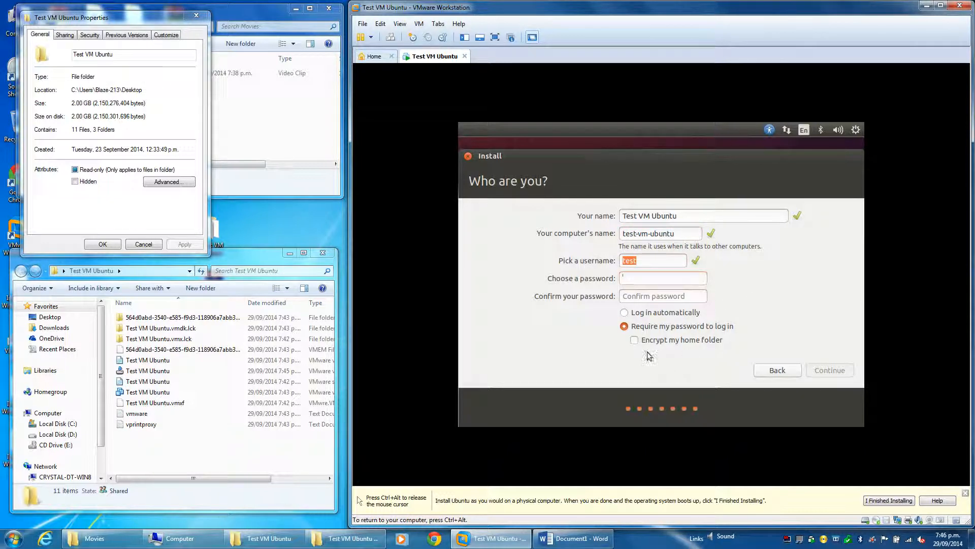
# Set the new Ubuntu account to log in automatically
pyautogui.click(624, 312)
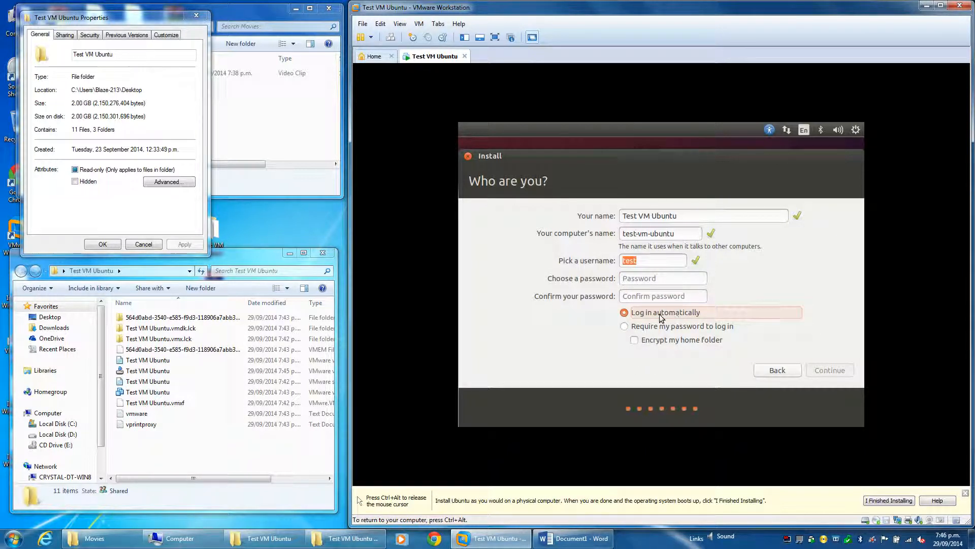
pyautogui.click(630, 326)
pyautogui.click(625, 313)
# Enter and confirm the account password, and continue the installation
pyautogui.click(645, 283)
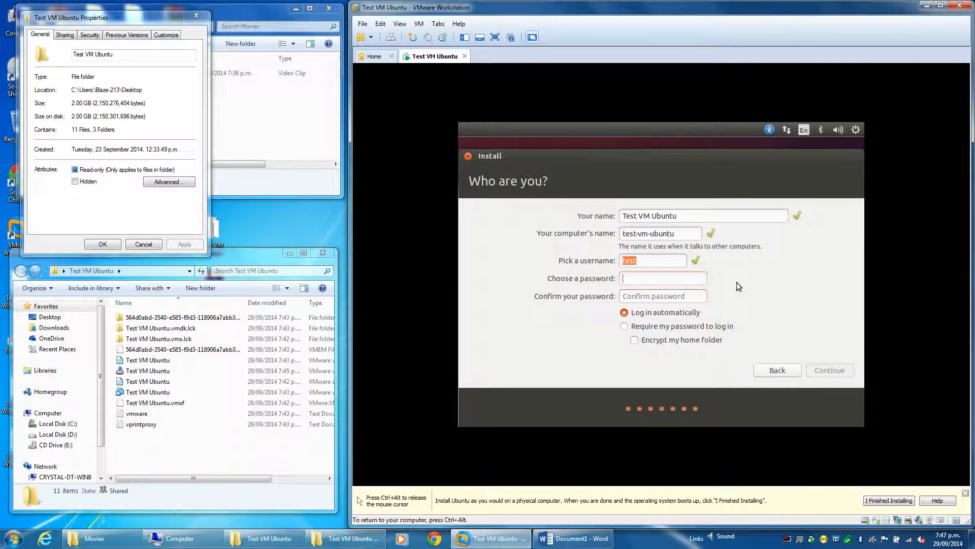
pyautogui.write('1234567')
pyautogui.press('Tab')
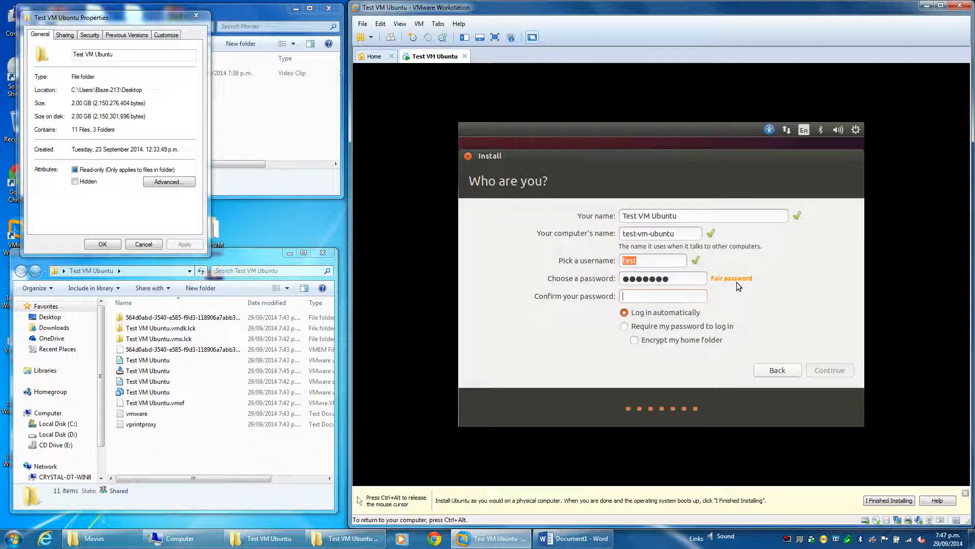
pyautogui.write('1234567')
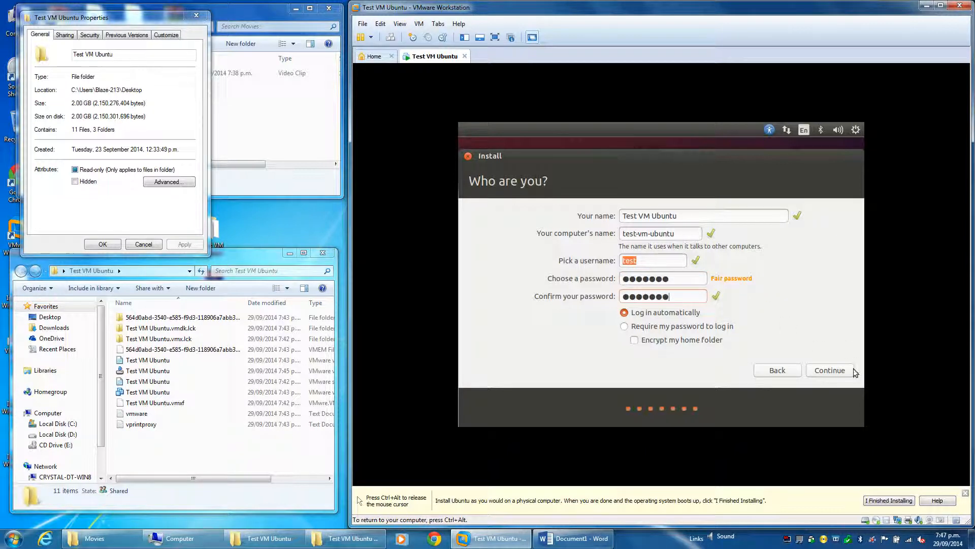
pyautogui.click(836, 370)
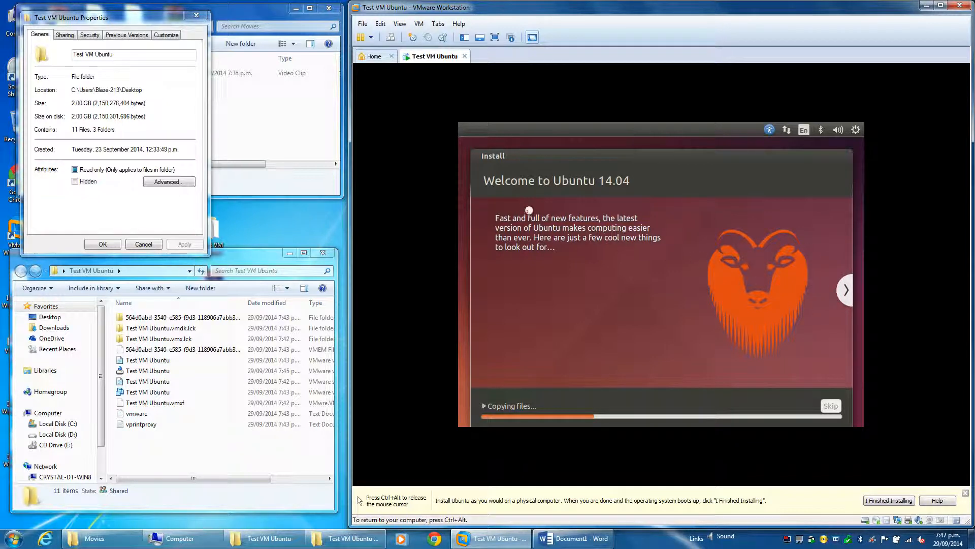
# Advance the Ubuntu installer's slideshow while the files are copied
pyautogui.click(846, 291)
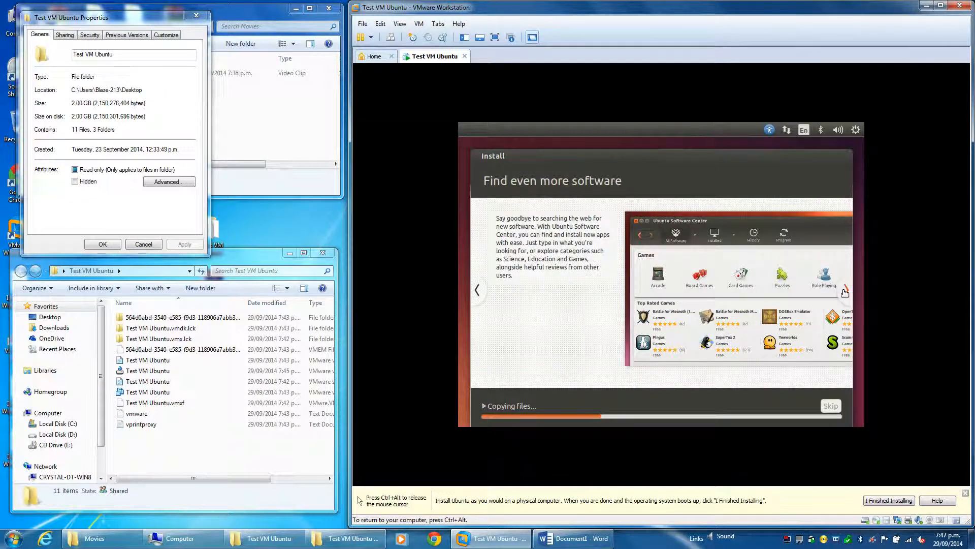
# Browse the remaining installer slides from Find even more software through to Any questions?
pyautogui.click(845, 290)
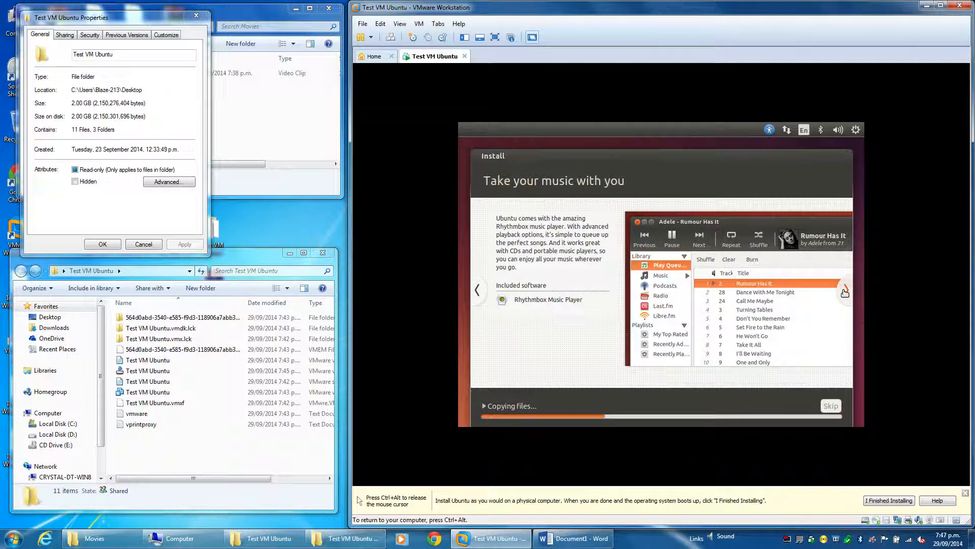
pyautogui.click(845, 291)
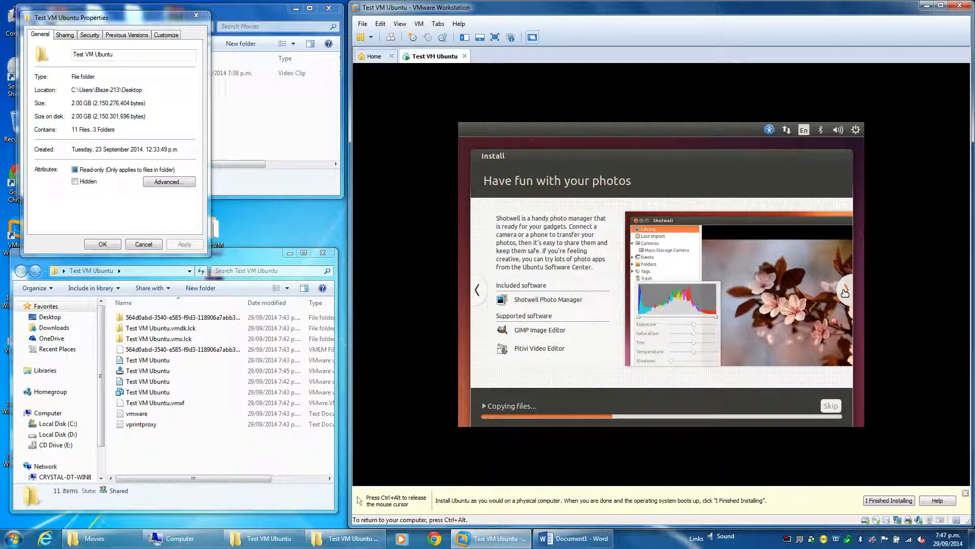
pyautogui.click(845, 292)
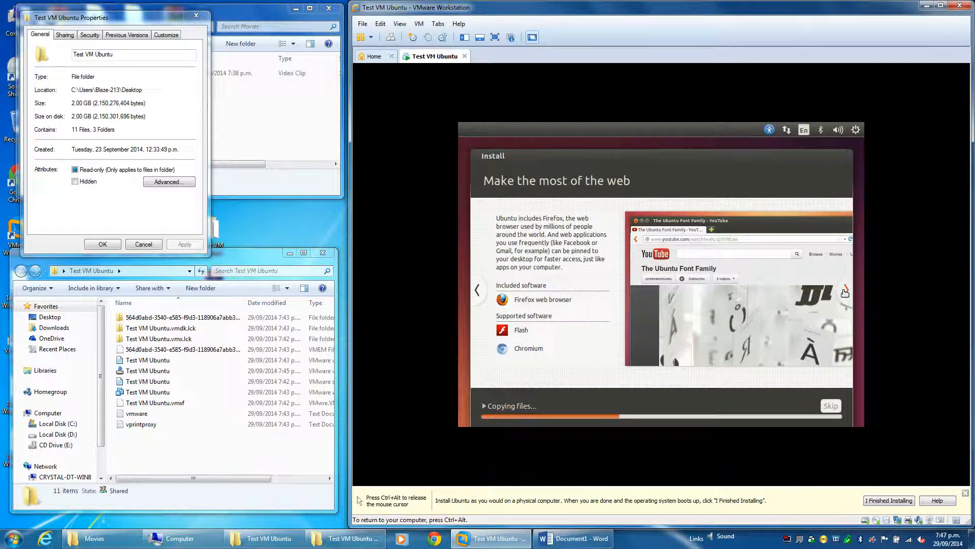
pyautogui.click(845, 292)
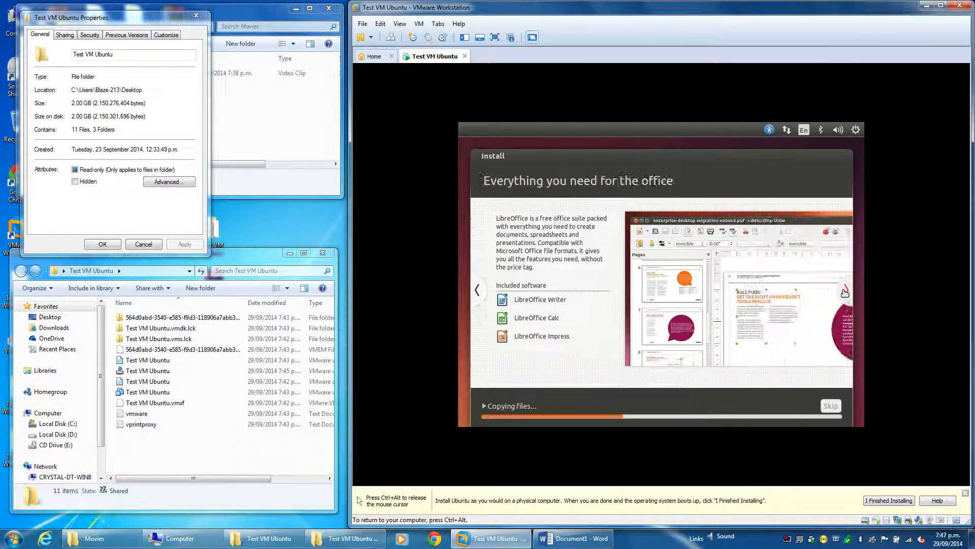
pyautogui.click(845, 292)
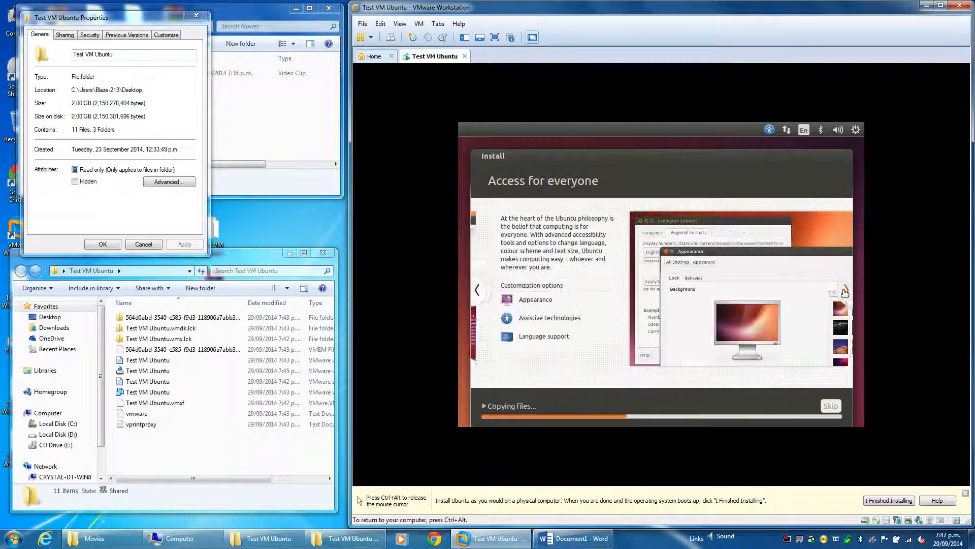
pyautogui.click(845, 291)
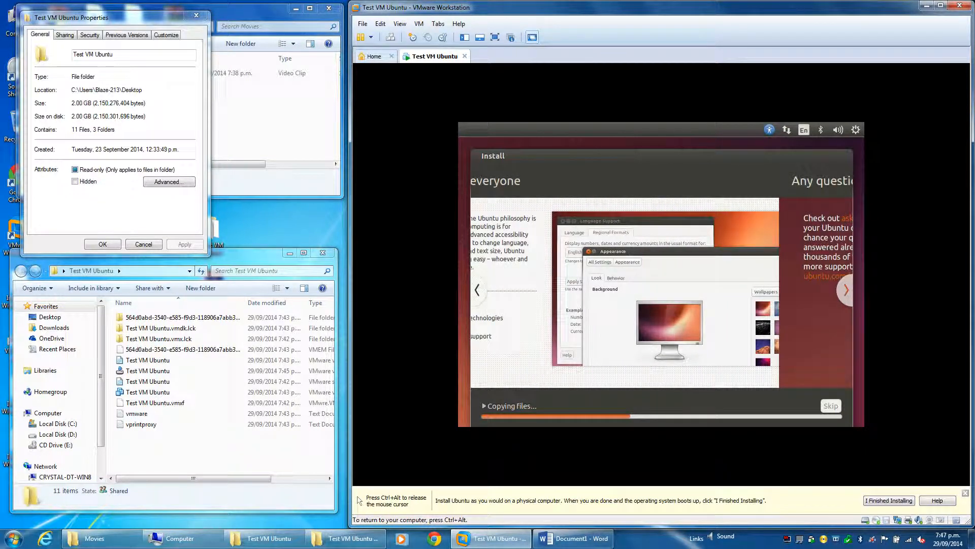
pyautogui.hotkey('ctrl', 'alt')
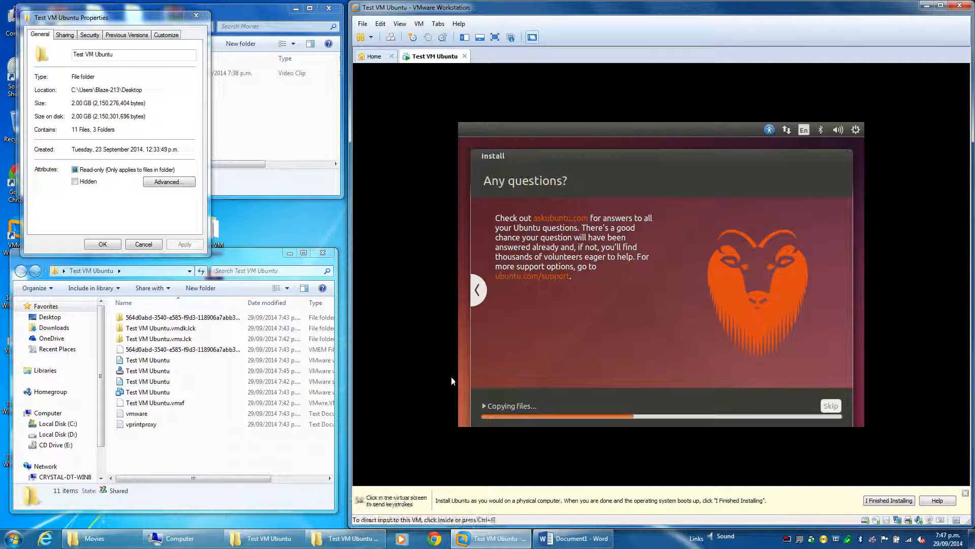
pyautogui.click(462, 371)
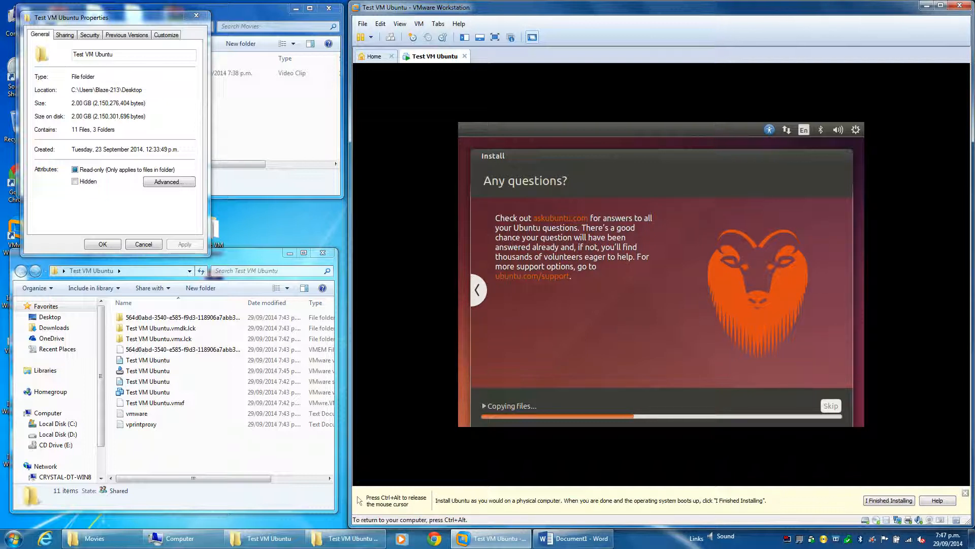
pyautogui.hotkey('ctrl', 'alt')
pyautogui.click(585, 395)
pyautogui.hotkey('ctrl', 'alt')
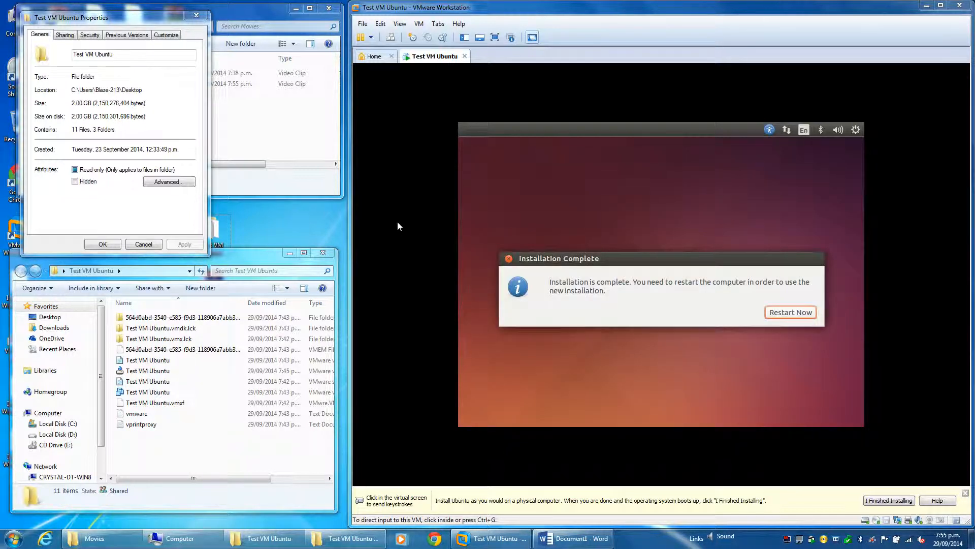
# Restart the virtual machine from the Installation Complete message
pyautogui.click(776, 316)
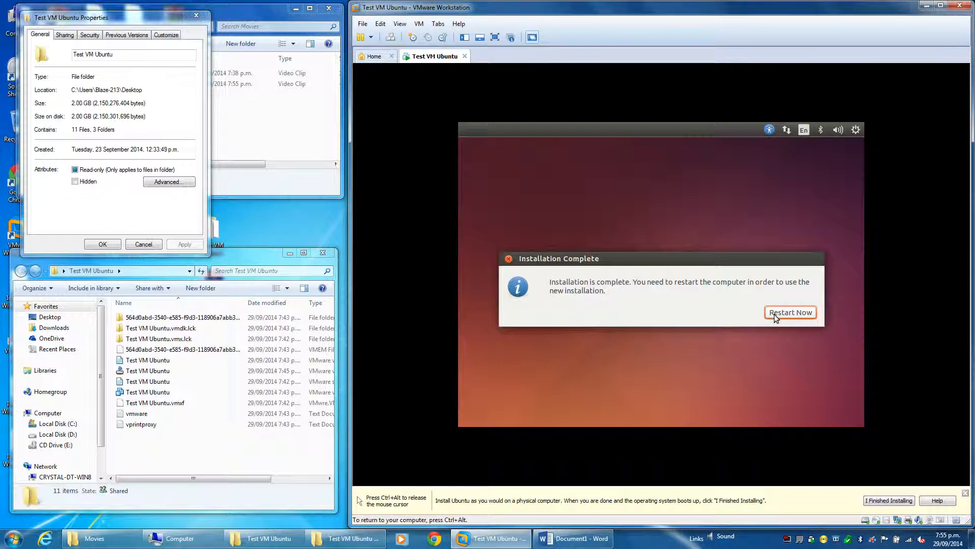
pyautogui.click(774, 314)
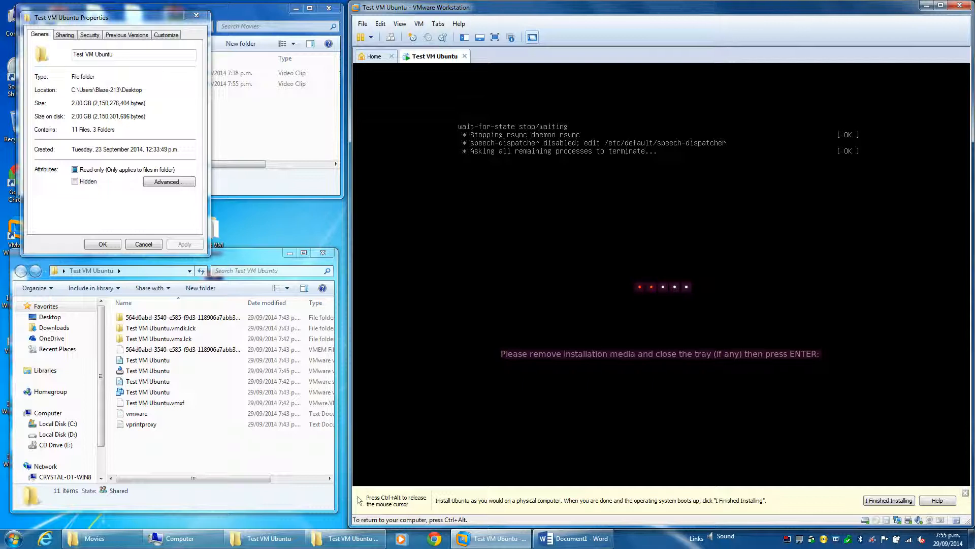
# Switch the virtual machine's CD/DVD drive from the ISO image to the auto-detected physical drive, and continue the reboot
pyautogui.hotkey('ctrl', 'alt')
pyautogui.click(420, 25)
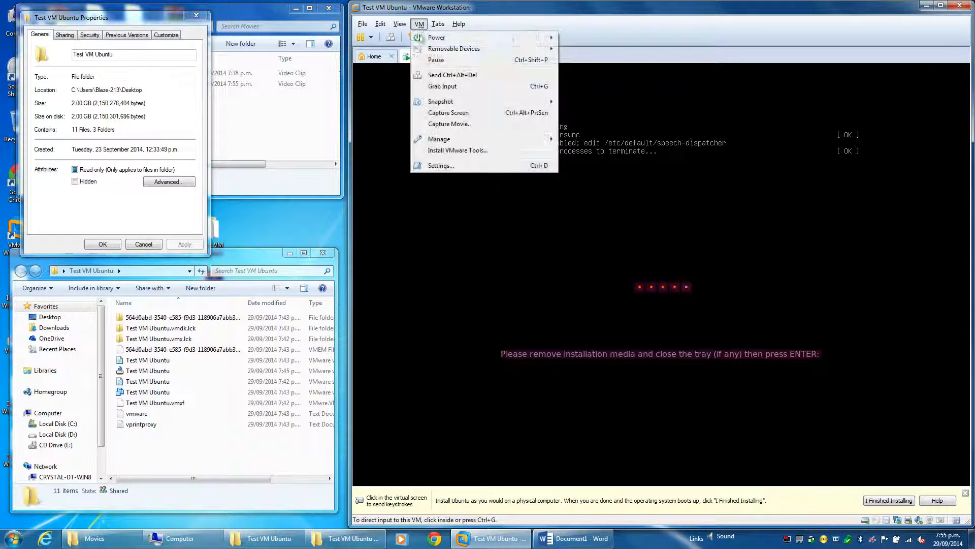
pyautogui.click(441, 165)
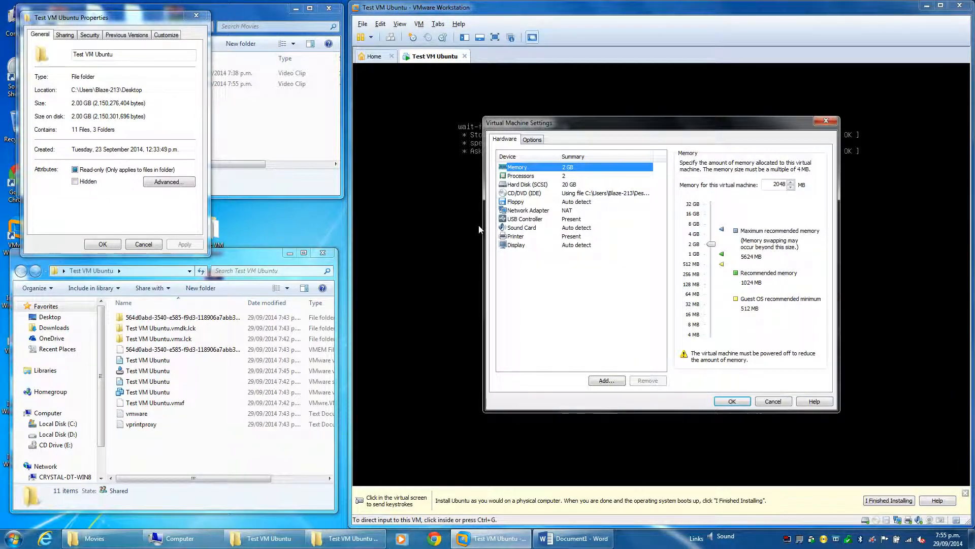
pyautogui.click(524, 193)
pyautogui.click(715, 201)
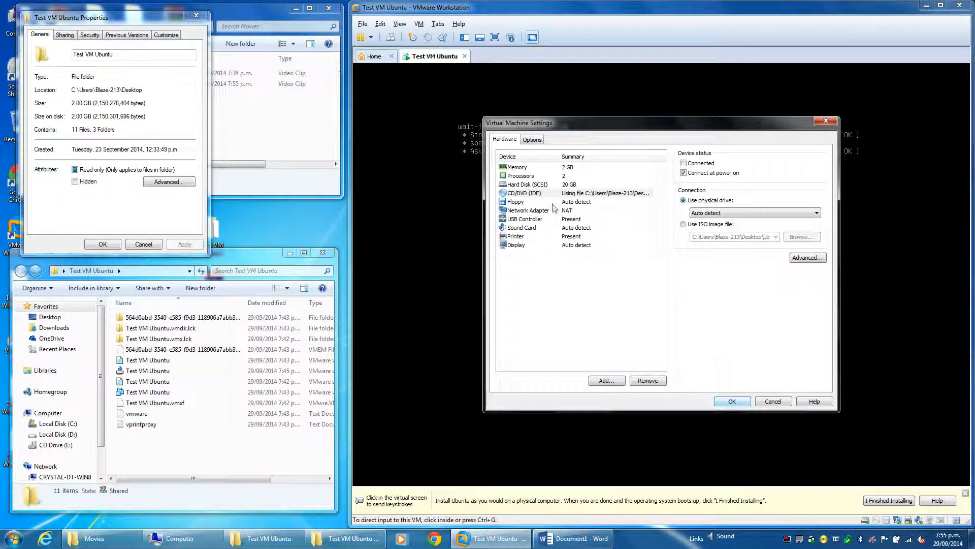
pyautogui.click(732, 401)
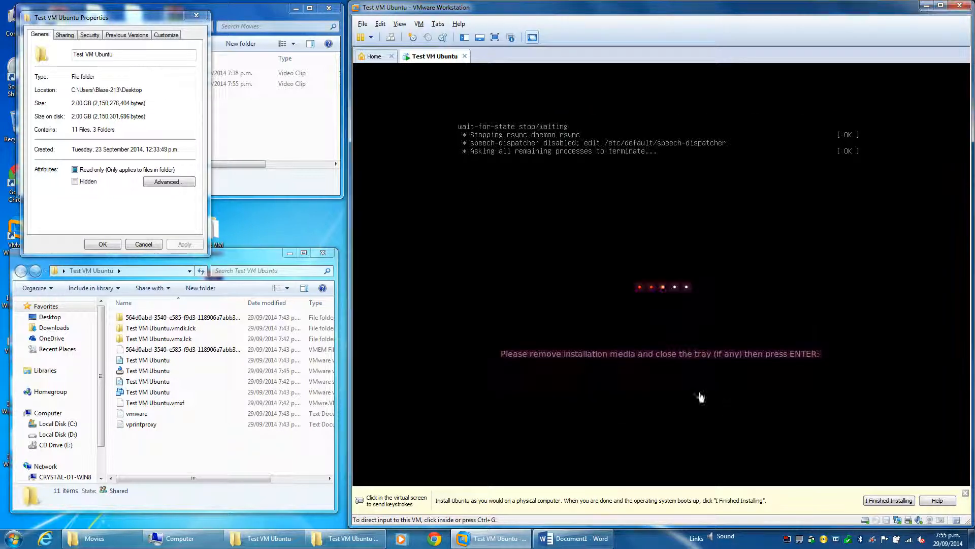
pyautogui.click(700, 396)
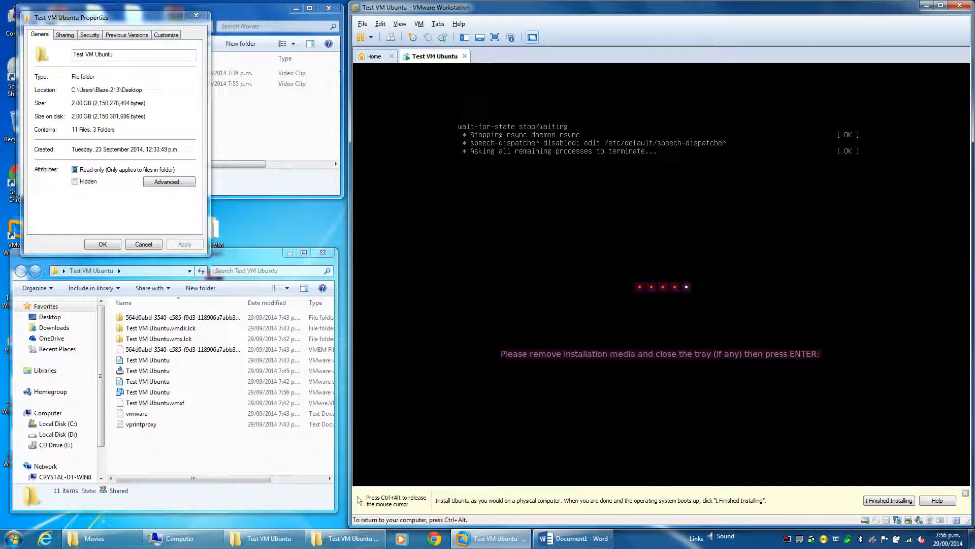
pyautogui.press('Return')
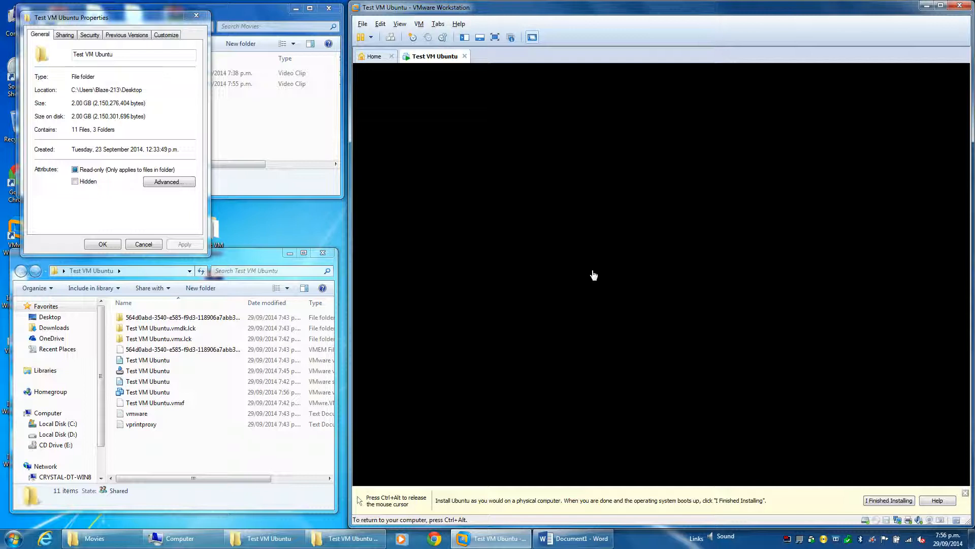
# Reopen the properties of the Test VM Ubuntu folder on the Windows desktop to check its size after the installation
pyautogui.hotkey('ctrl', 'alt')
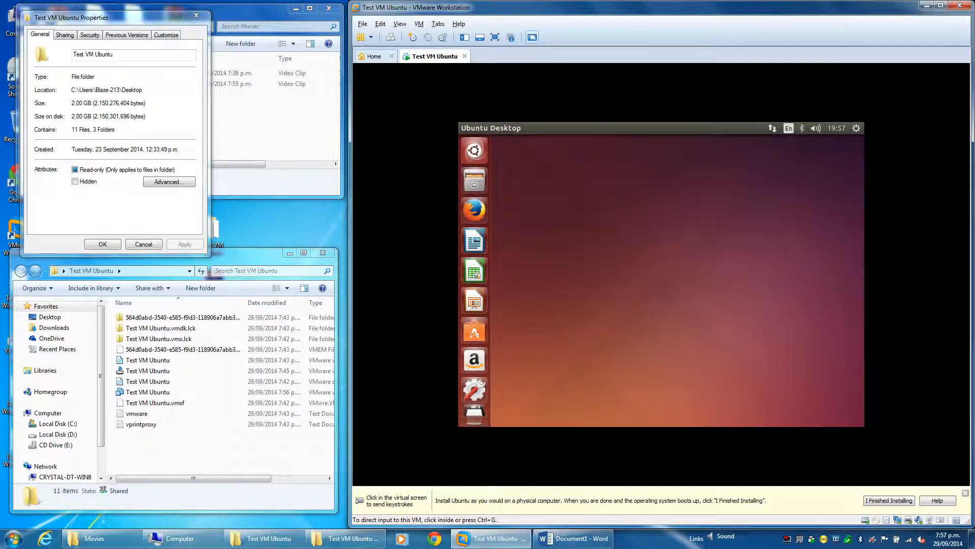
pyautogui.click(143, 244)
pyautogui.rightClick(204, 230)
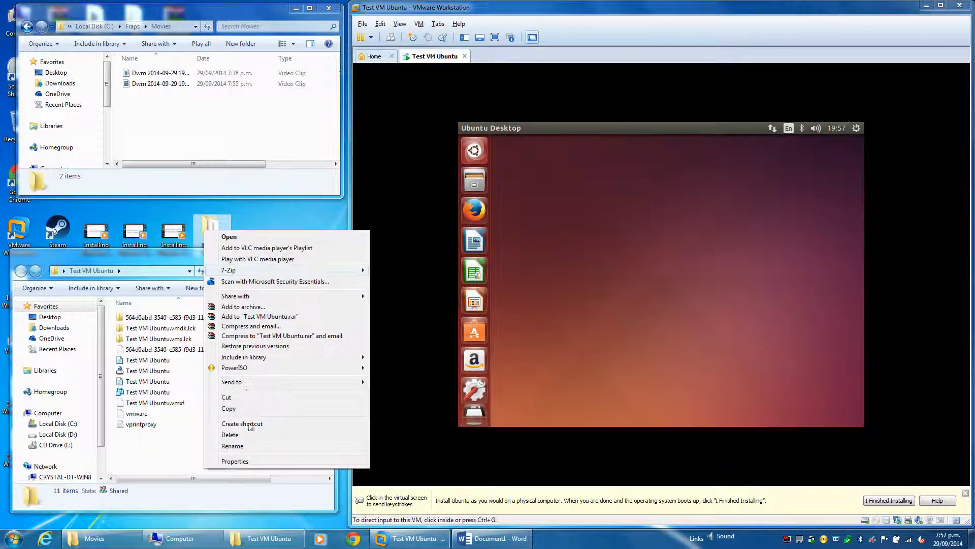
pyautogui.click(235, 461)
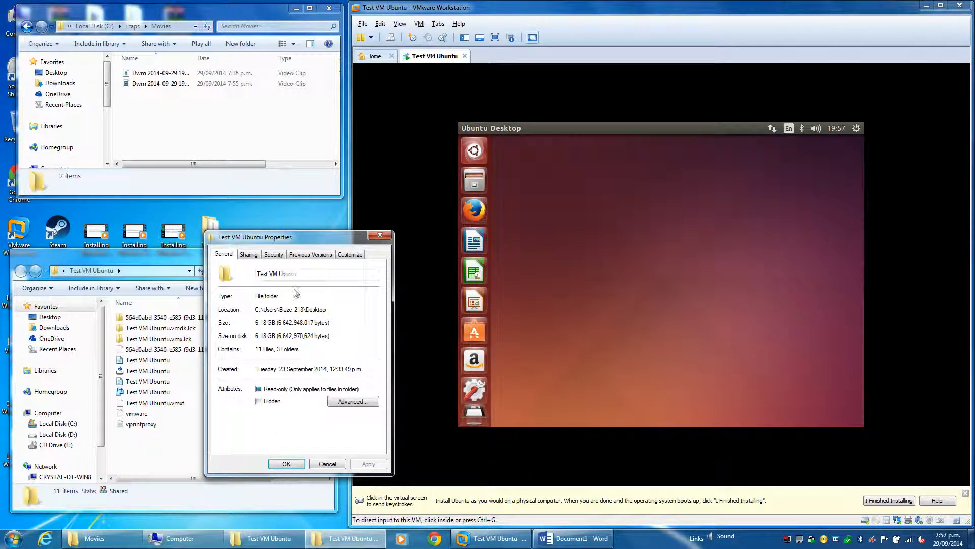
pyautogui.moveTo(294, 242); pyautogui.dragTo(119, 20)
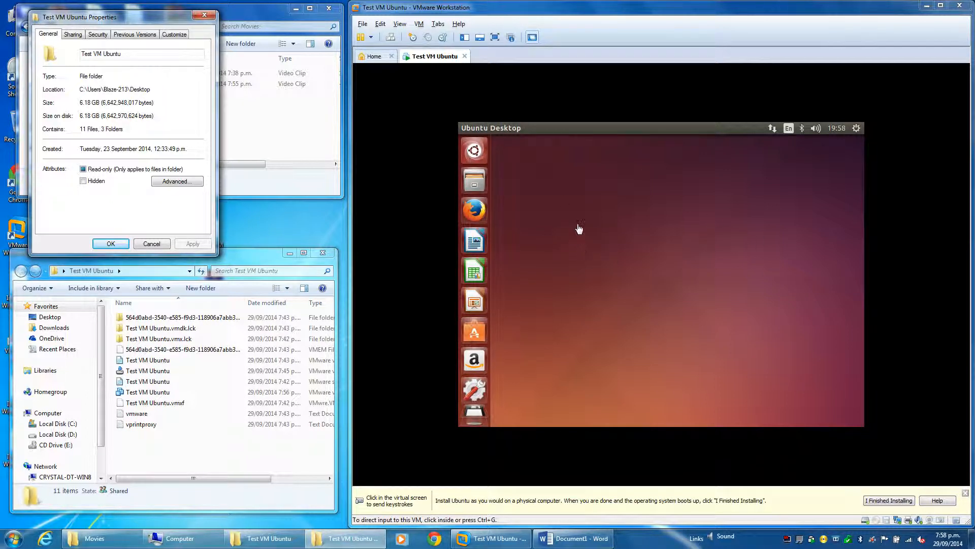
# Start the VMware Tools installation so that its disc is mounted in the Ubuntu guest
pyautogui.click(419, 24)
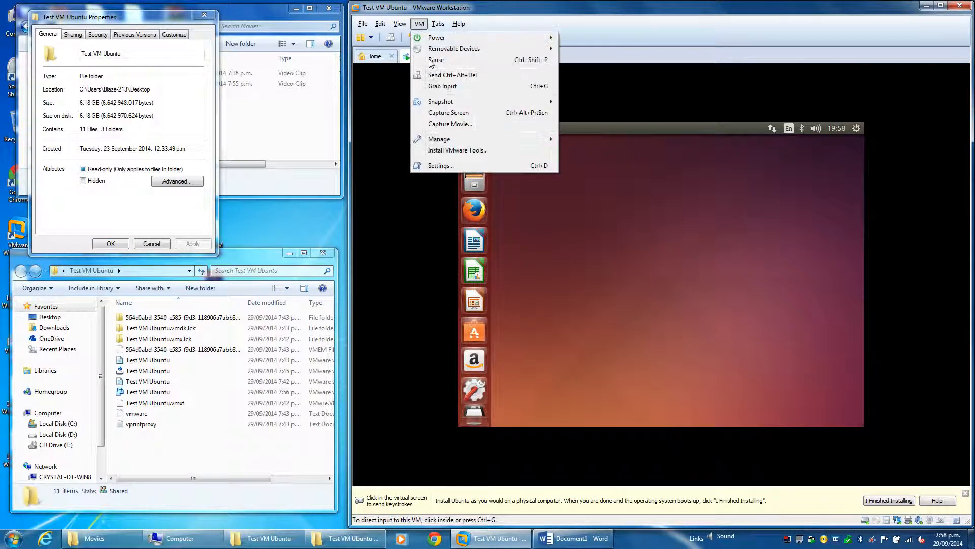
pyautogui.click(439, 151)
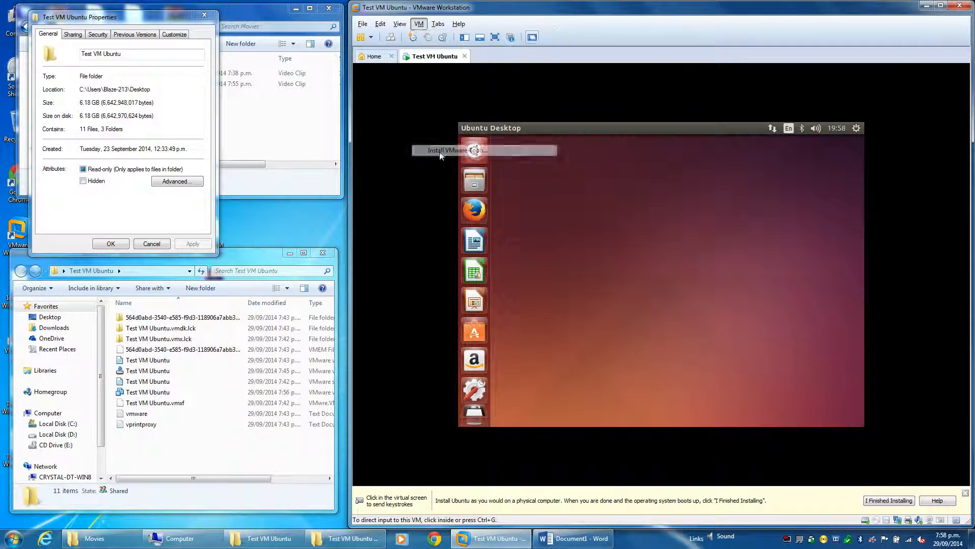
pyautogui.click(604, 285)
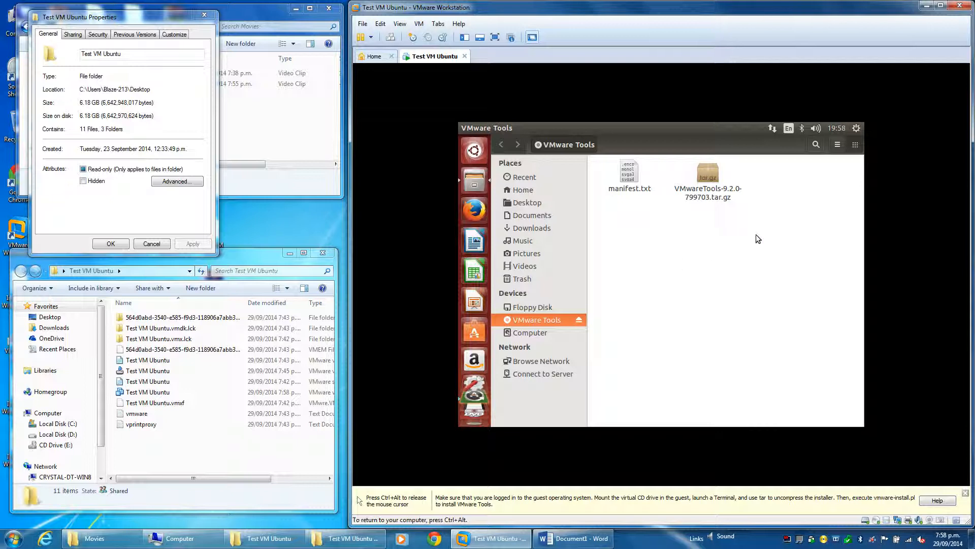
# Extract all files of VMwareTools-9.2.0-799703.tar.gz to the Ubuntu Desktop folder, keeping the directory structure
pyautogui.rightClick(713, 184)
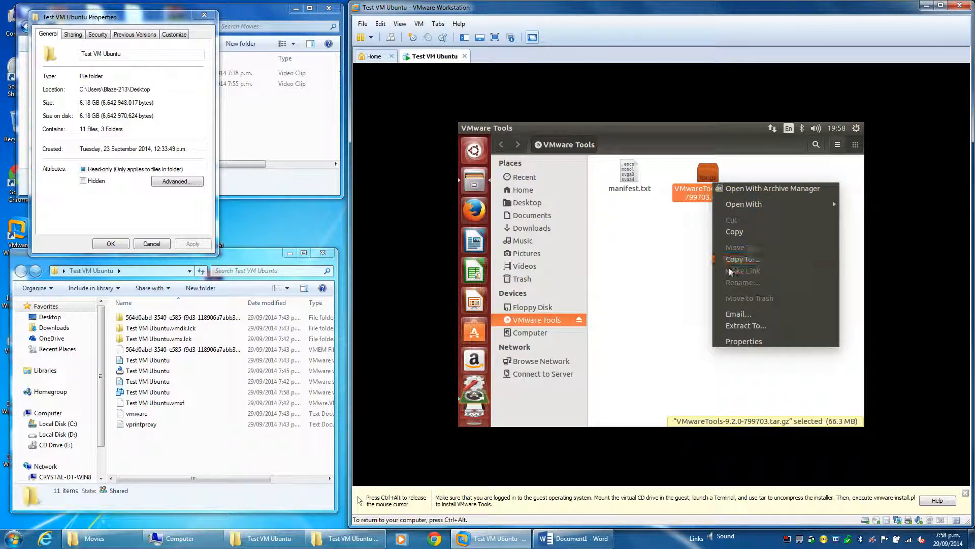
pyautogui.click(742, 328)
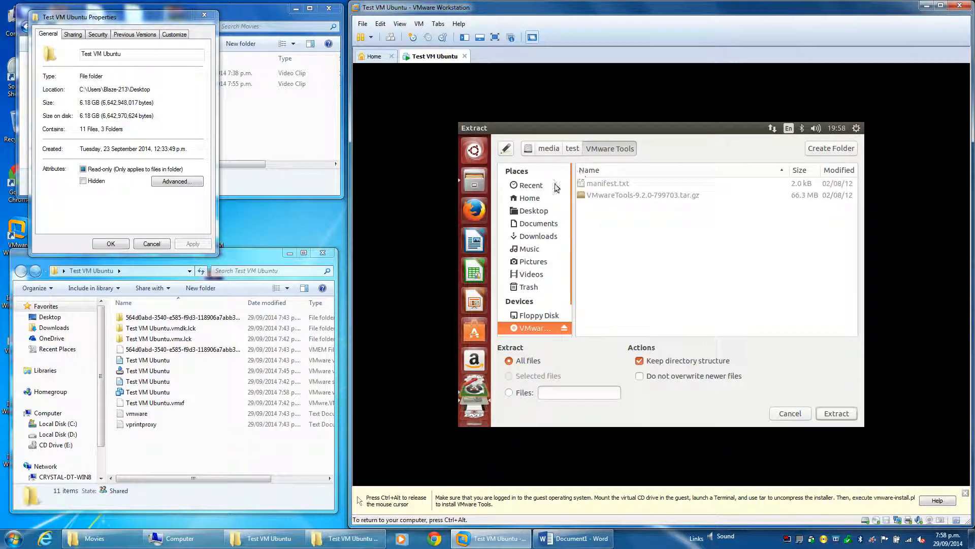
pyautogui.click(546, 215)
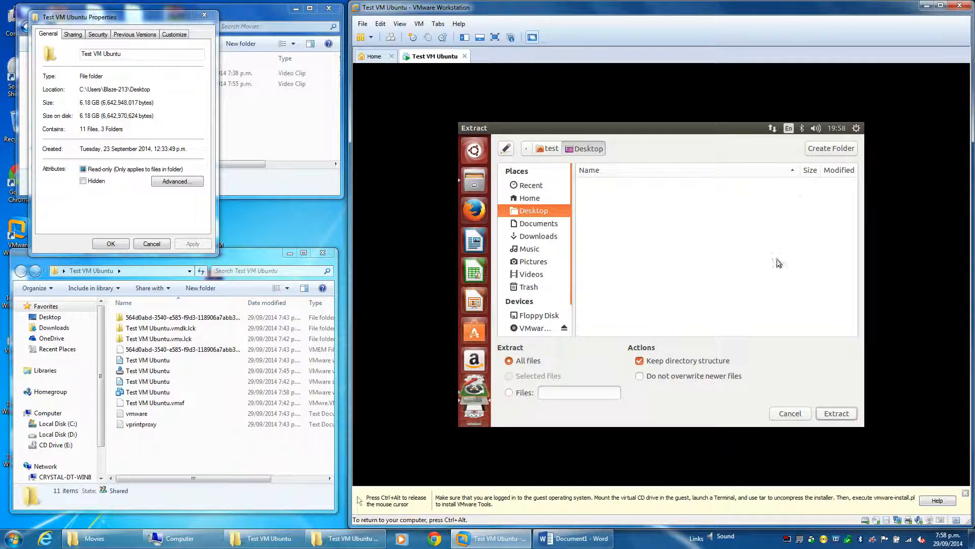
pyautogui.click(839, 414)
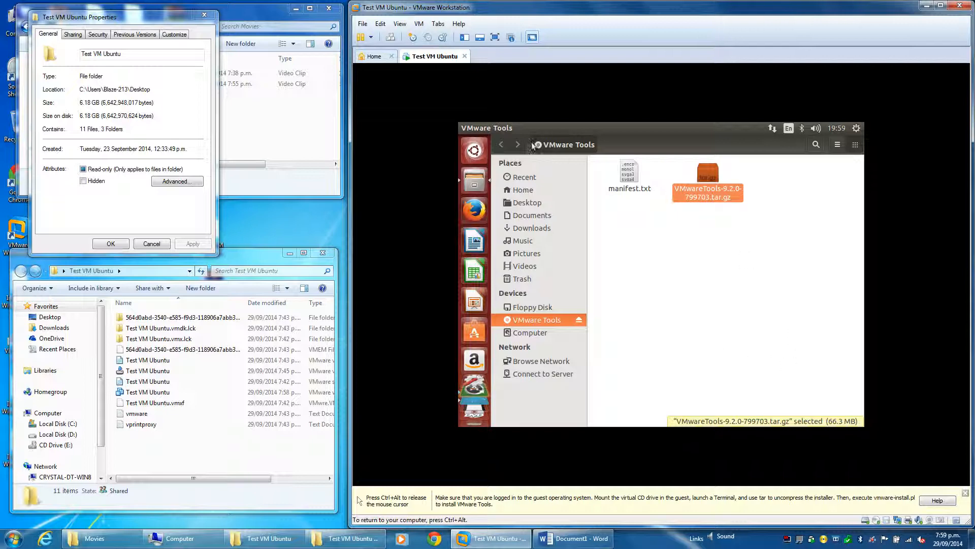
# Minimize the VMware Tools file window and relaunch Archive Manager from its error report
pyautogui.moveTo(477, 129)
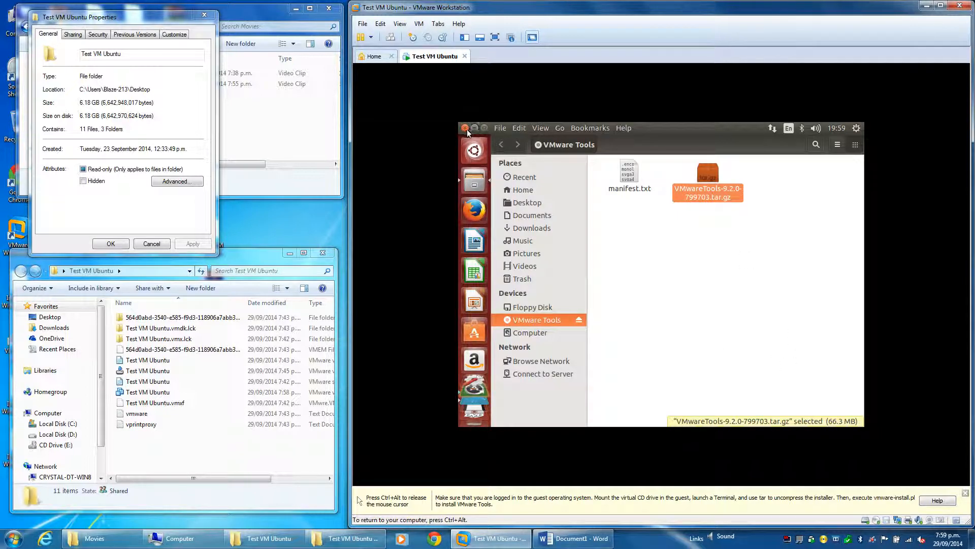
pyautogui.click(473, 128)
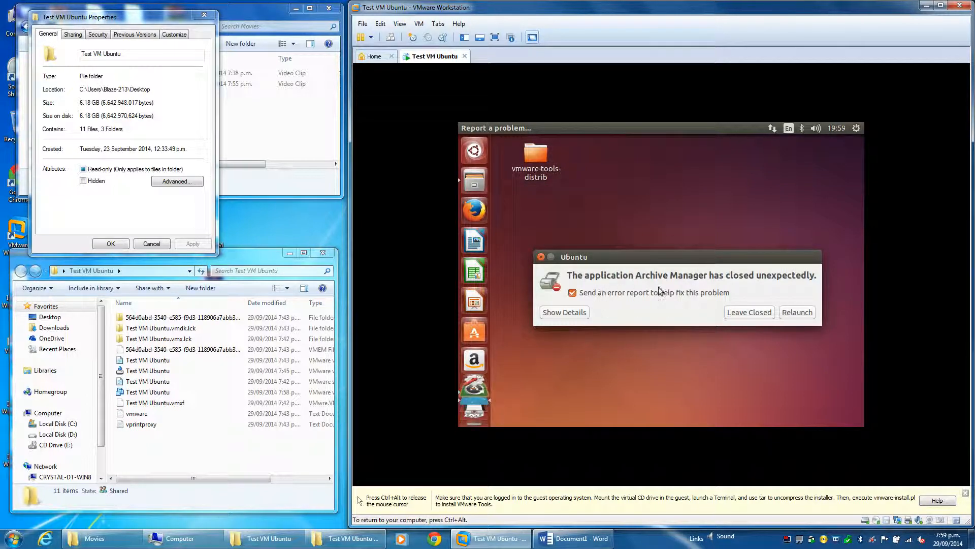
pyautogui.click(797, 313)
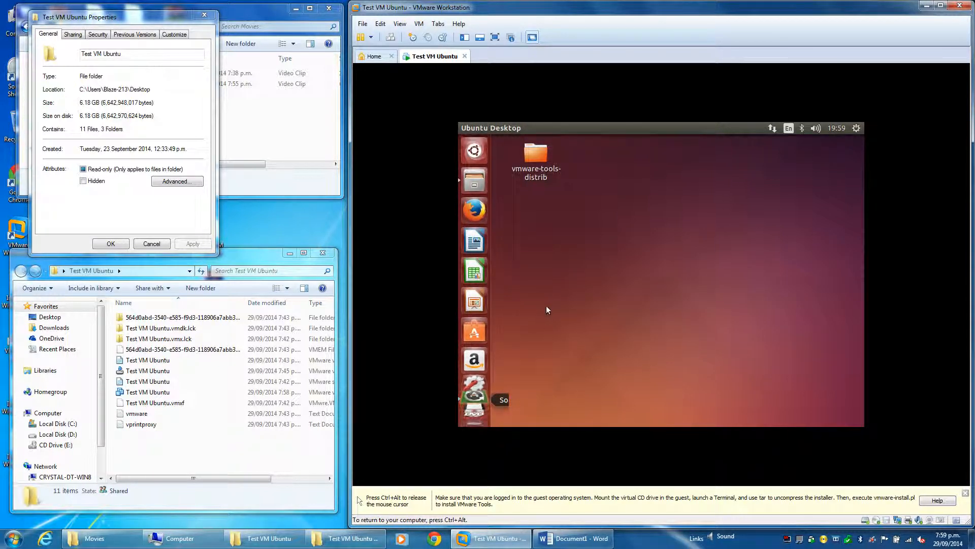
# Check the contents of the extracted vmware-tools-distrib folder on the desktop, and close it
pyautogui.doubleClick(535, 158)
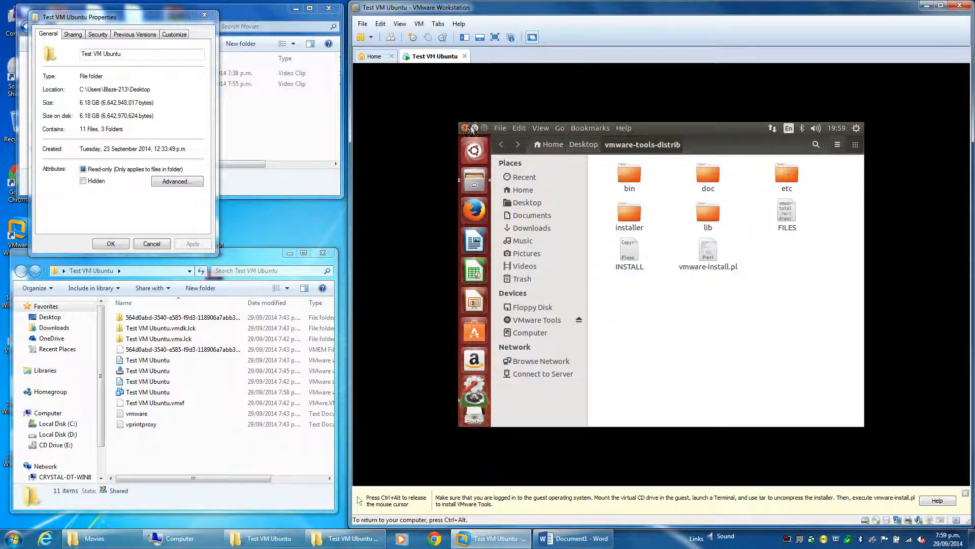
pyautogui.click(465, 127)
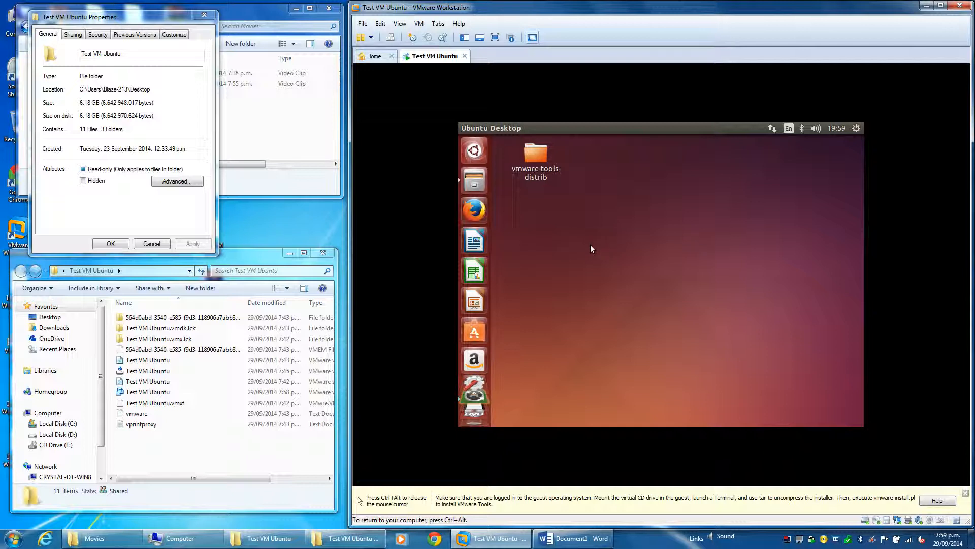
# Find and launch Terminal in the Ubuntu guest, and close the leftover Archive Manager extraction window
pyautogui.click(474, 151)
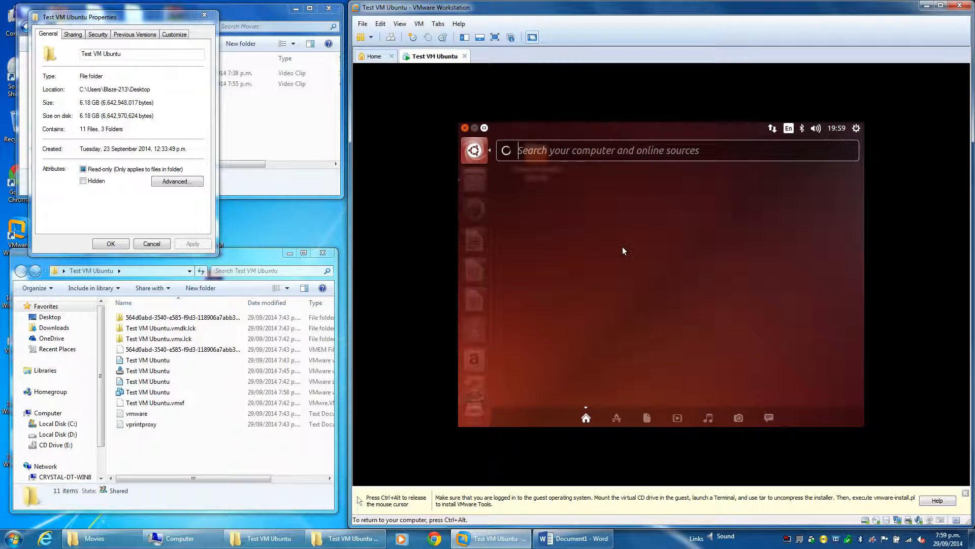
pyautogui.write('ter')
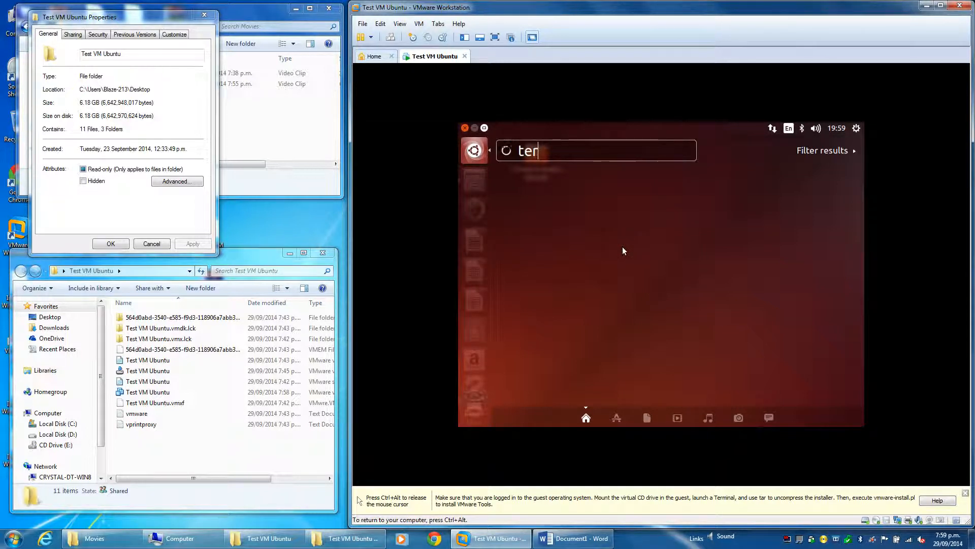
pyautogui.write('minal')
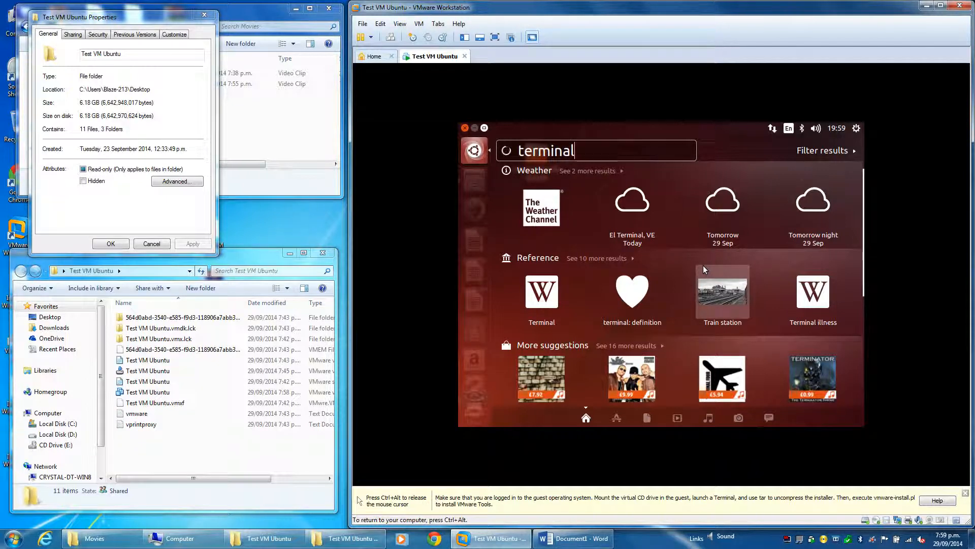
pyautogui.scroll(-2, 702, 266)
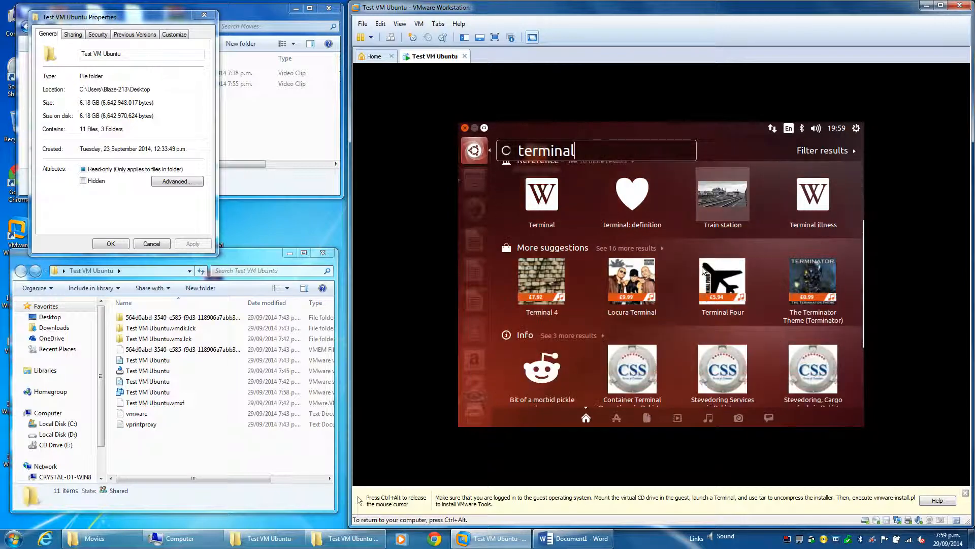
pyautogui.scroll(1, 703, 269)
pyautogui.scroll(1, 703, 270)
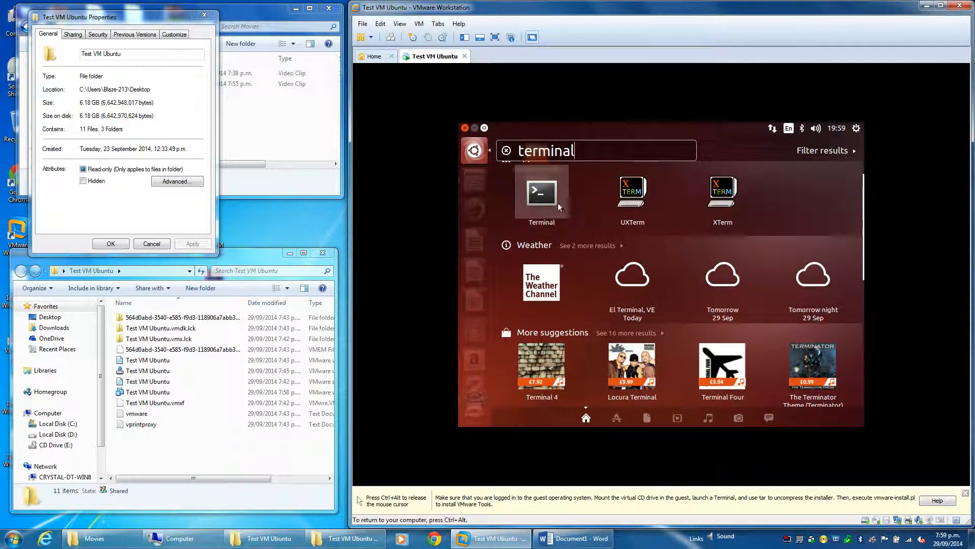
pyautogui.click(557, 203)
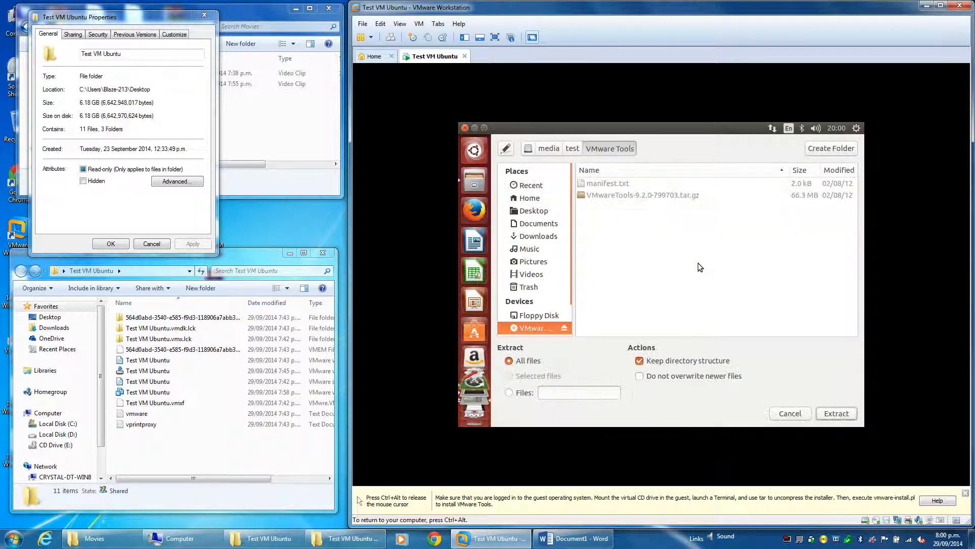
pyautogui.click(465, 128)
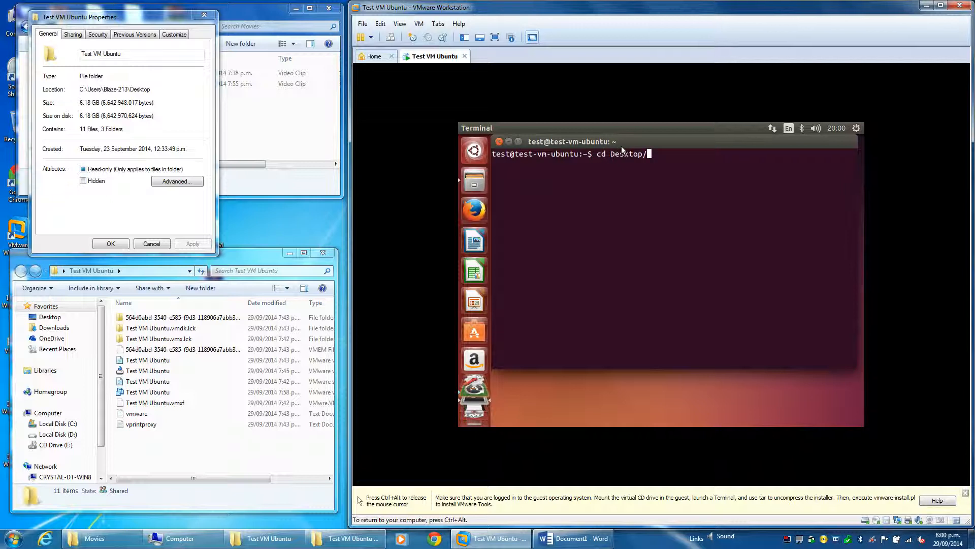
# Change the Terminal directory to Desktop/vmware-tools-distrib and list its contents
pyautogui.write('vmwaar')
pyautogui.press('BackSpace')
pyautogui.press('BackSpace')
pyautogui.write('re')
pyautogui.press('Tab')
pyautogui.press('Return')
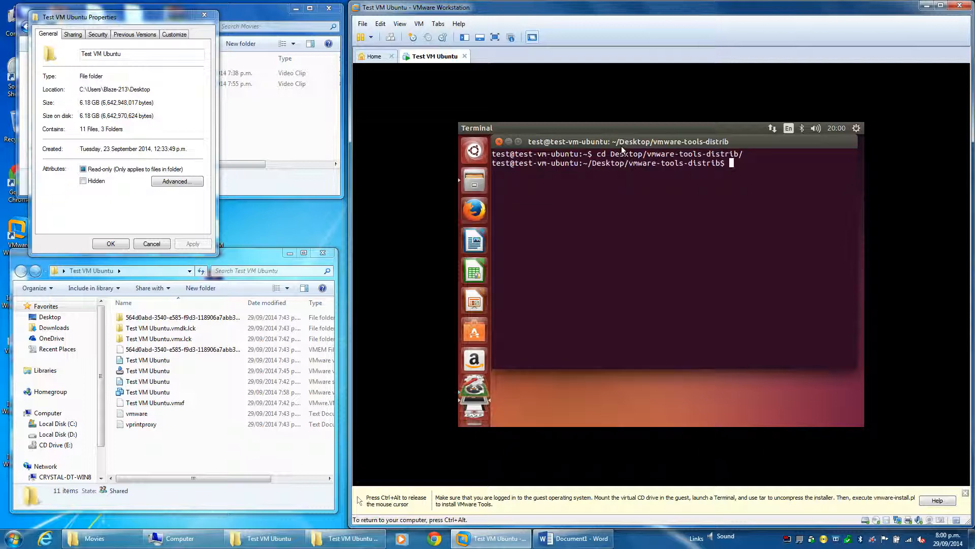
pyautogui.write('ls')
pyautogui.press('Return')
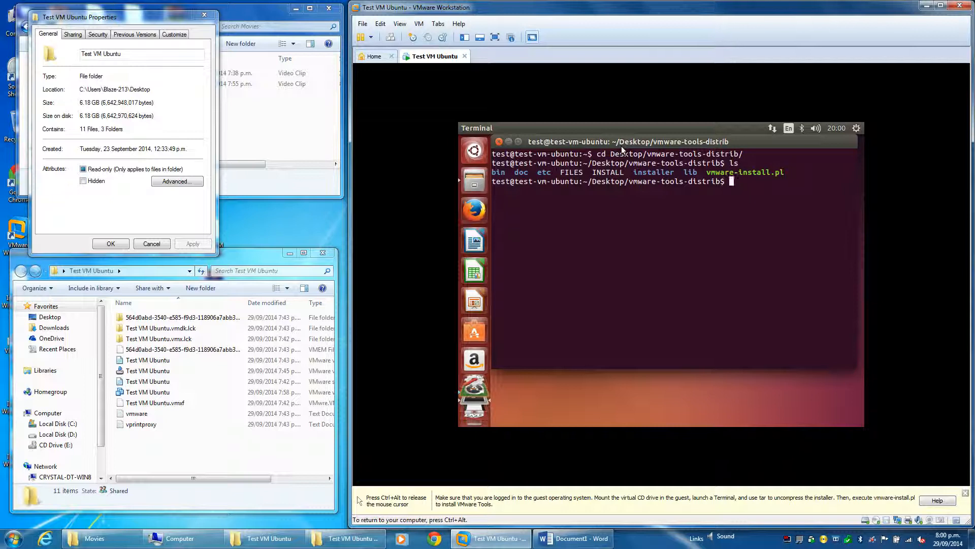
# Run sudo ./vmware-install.pl -d to install VMware Tools with default answers, entering the sudo password
pyautogui.write('sudo ./vmware-install.pl -d')
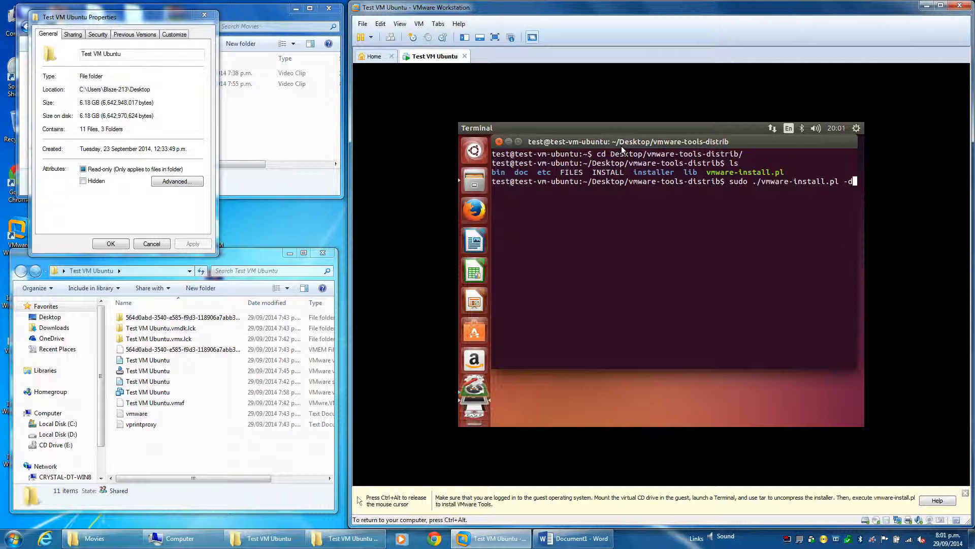
pyautogui.press('Return')
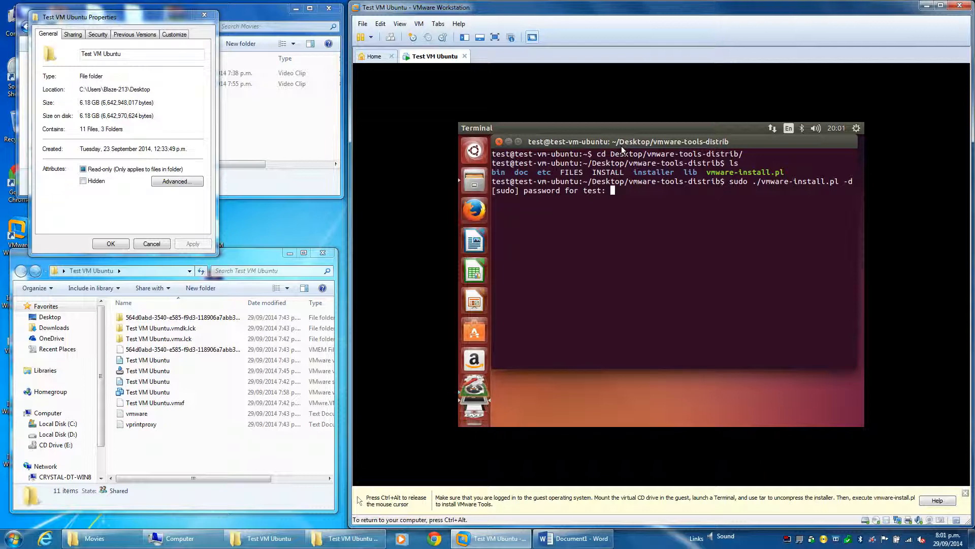
pyautogui.press('Return')
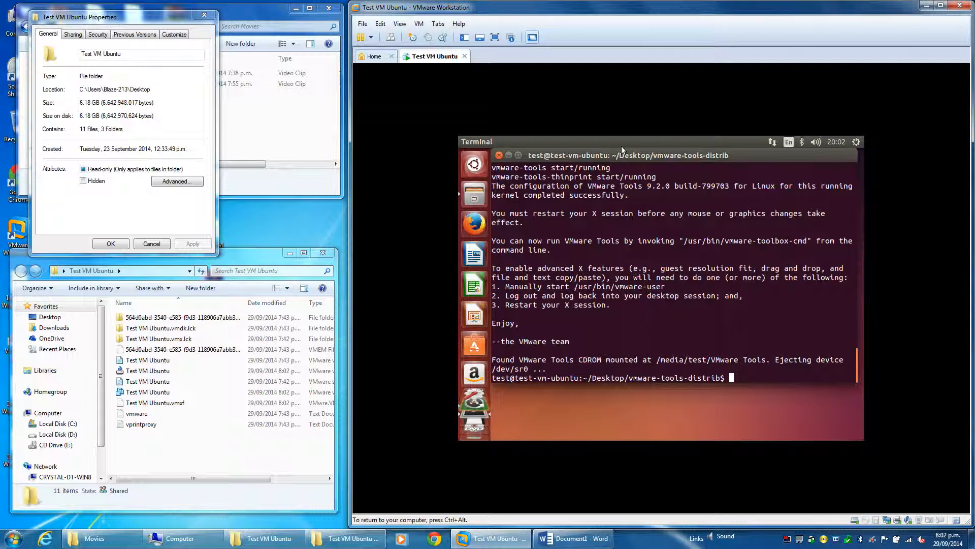
# Close Terminal and move the vmware-tools-distrib folder from the Ubuntu desktop to the trash
pyautogui.write('sddf')
pyautogui.press('BackSpace')
pyautogui.press('BackSpace')
pyautogui.press('BackSpace')
pyautogui.press('BackSpace')
pyautogui.click(499, 155)
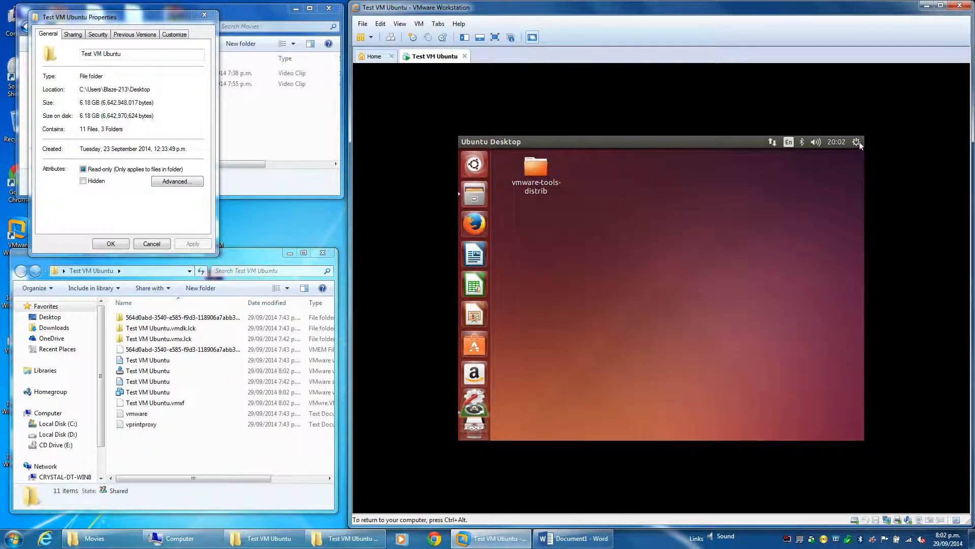
pyautogui.rightClick(542, 169)
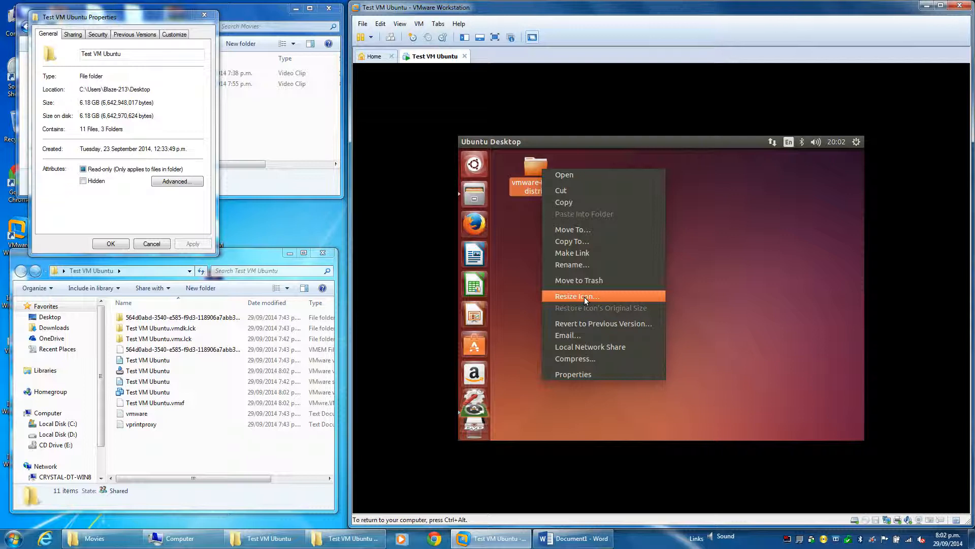
pyautogui.click(584, 281)
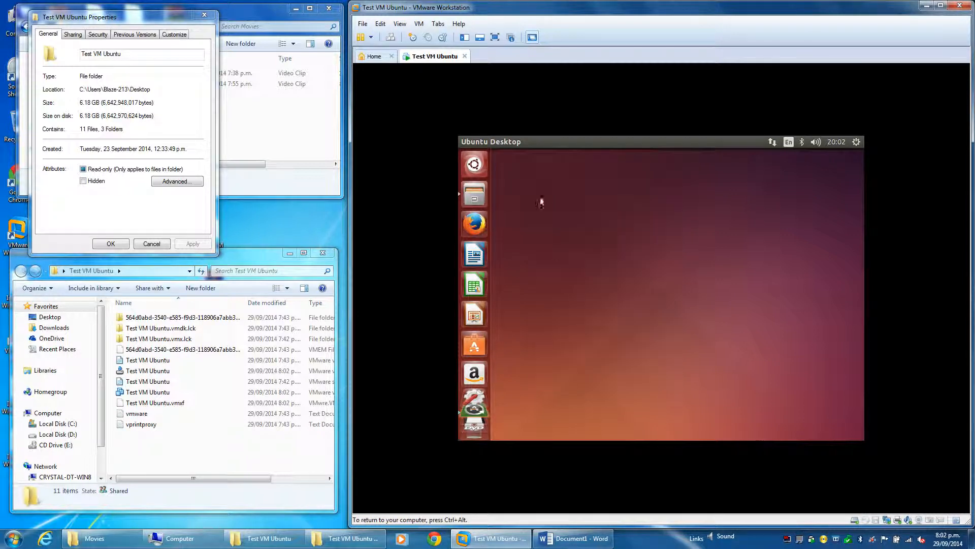
# Restart the Ubuntu guest from its shut down options
pyautogui.click(857, 142)
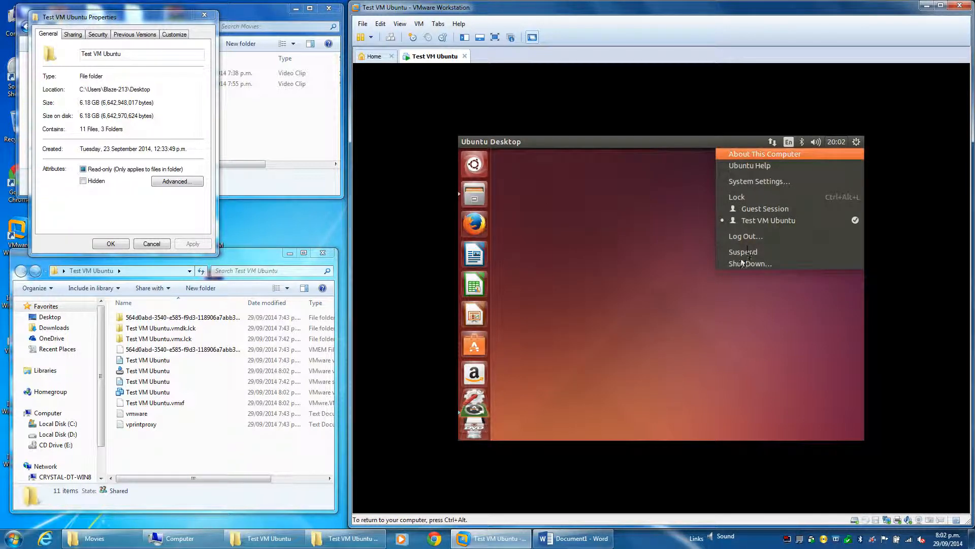
pyautogui.moveTo(837, 141)
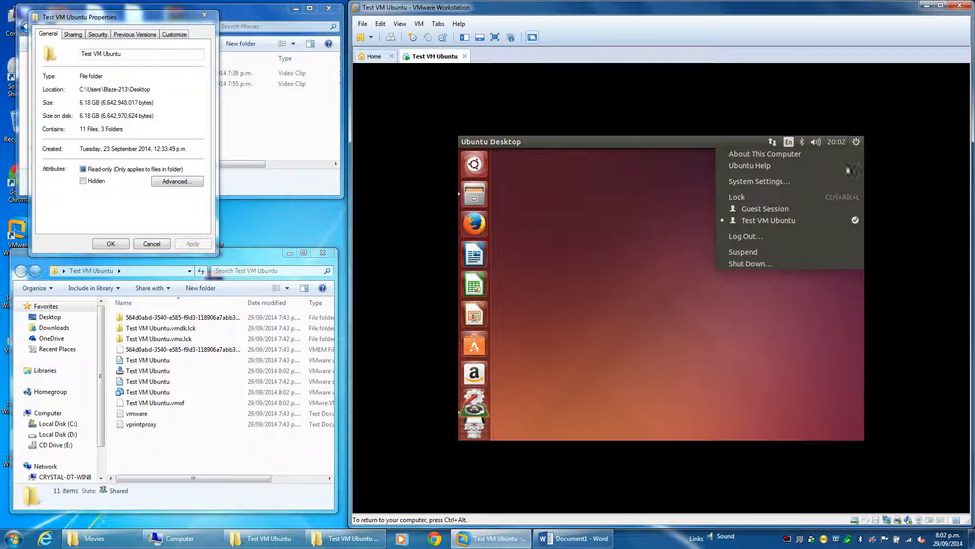
pyautogui.click(743, 263)
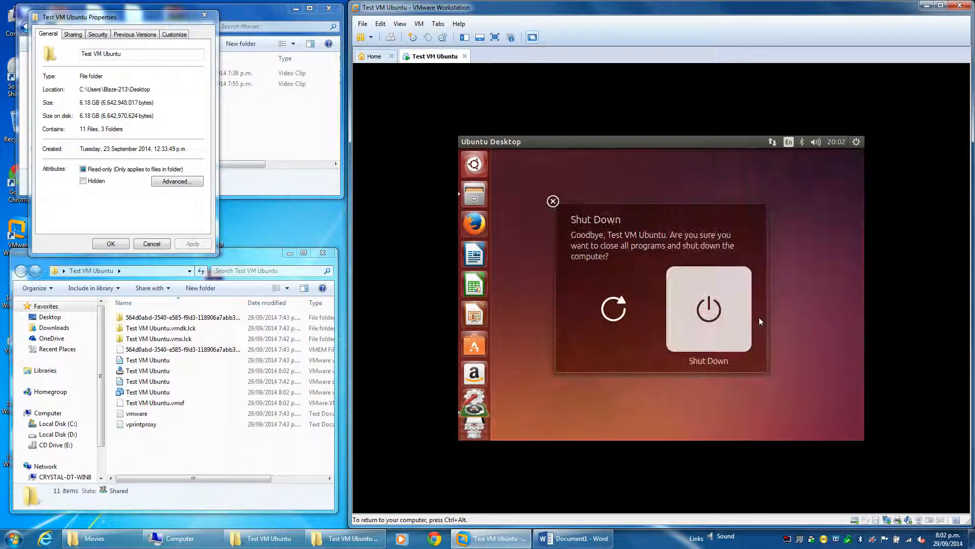
pyautogui.click(620, 307)
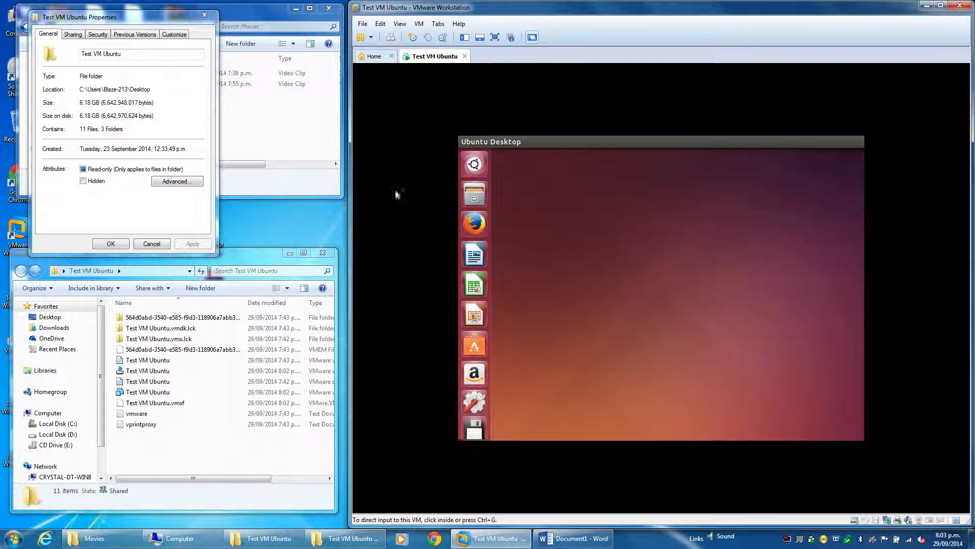
# Close the old folder properties, check the current size of the Test VM Ubuntu folder on the host desktop, and close its properties
pyautogui.click(164, 246)
pyautogui.rightClick(222, 218)
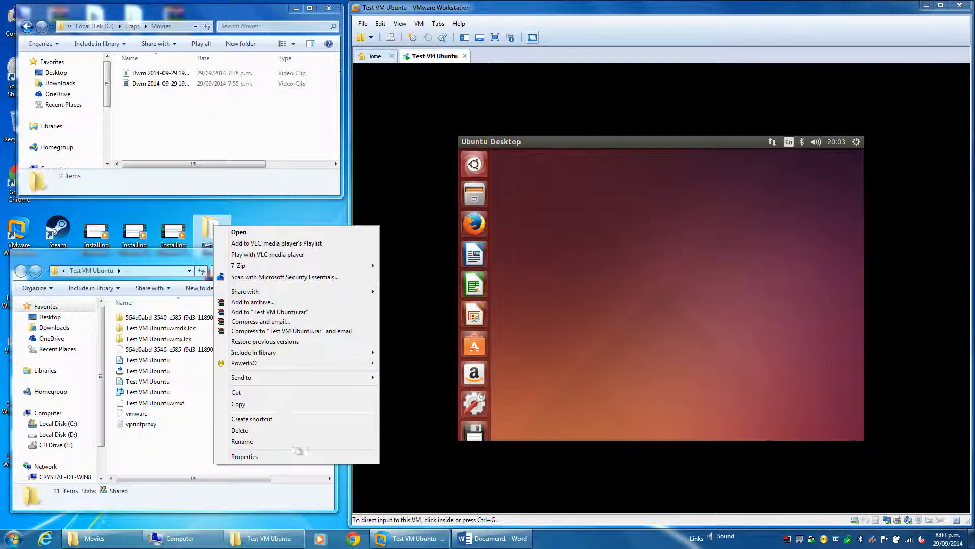
pyautogui.click(293, 456)
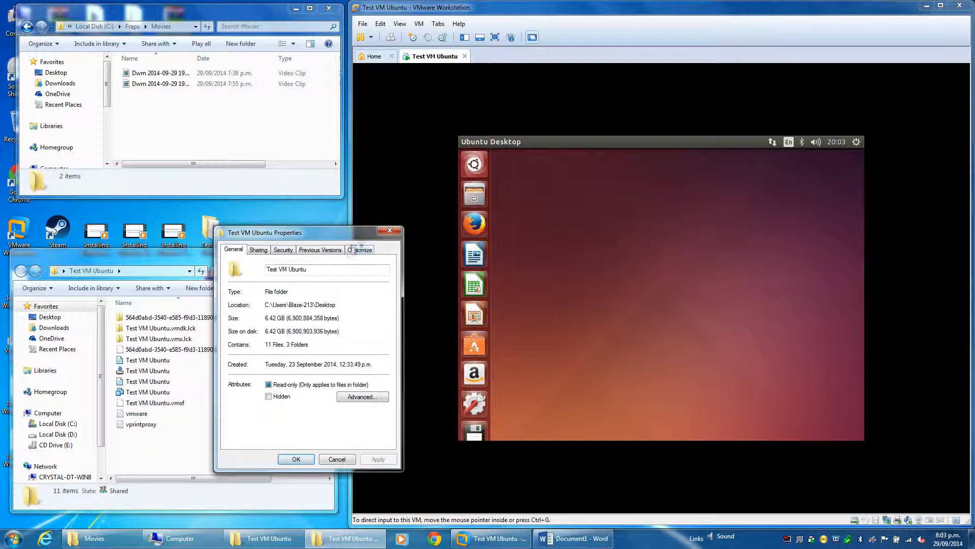
pyautogui.moveTo(350, 231); pyautogui.dragTo(155, 50)
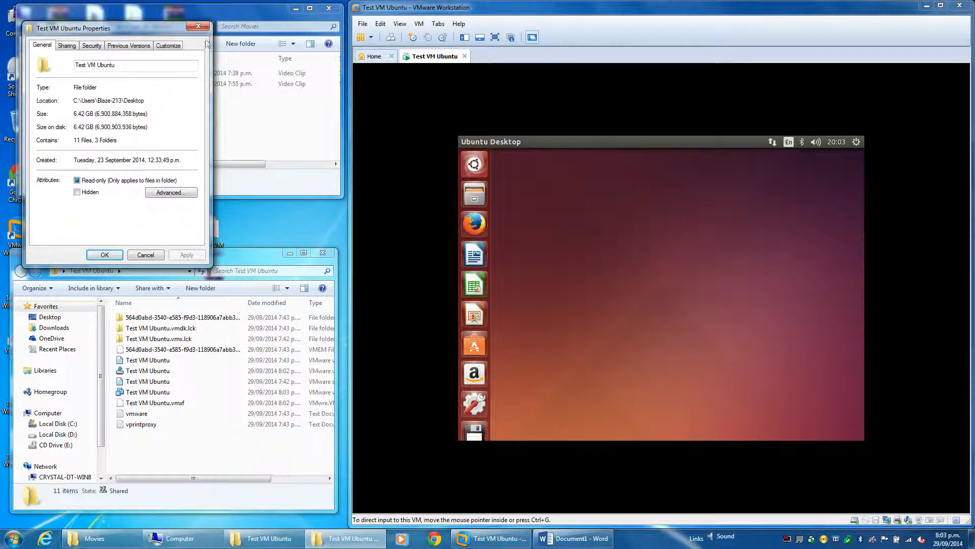
pyautogui.click(194, 50)
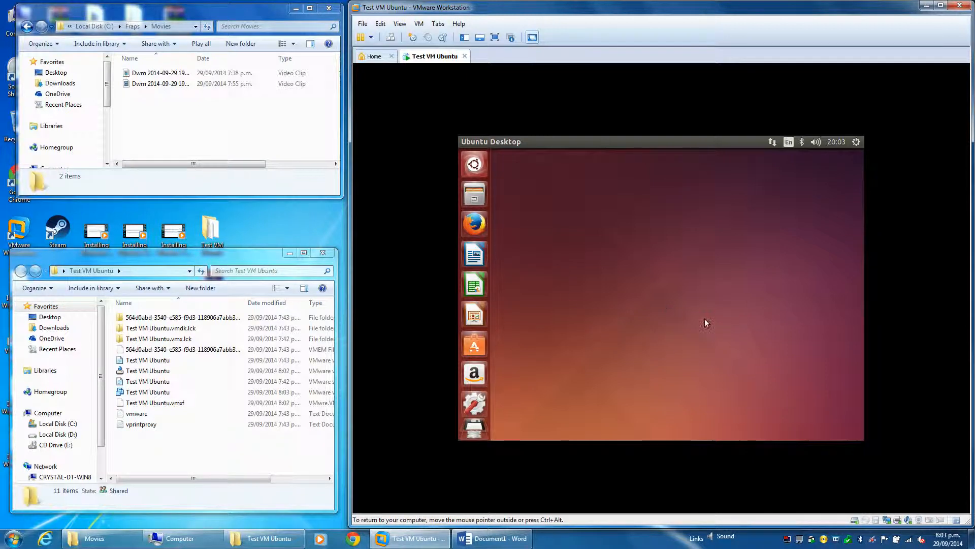
# Resize the Ubuntu guest display to the VMware window with Fit Guest Now
pyautogui.click(419, 24)
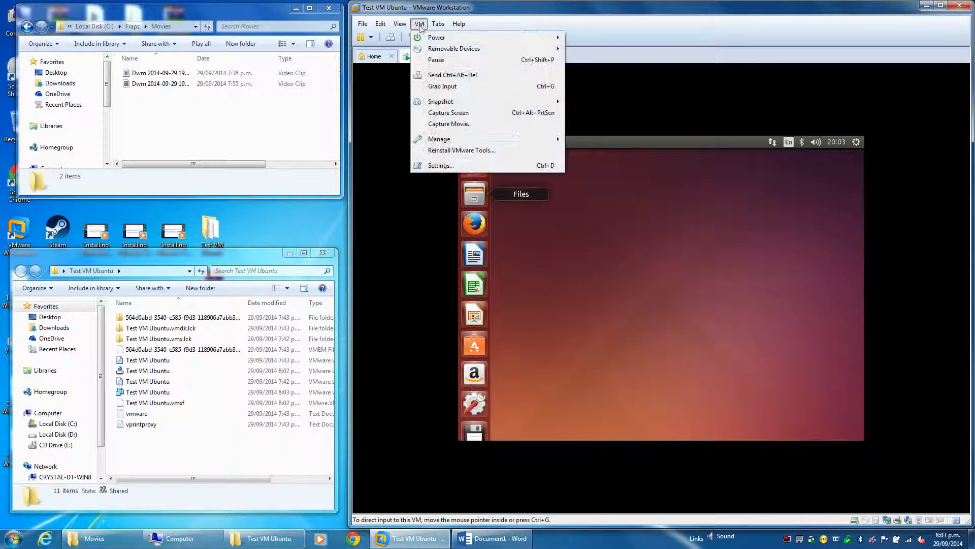
pyautogui.moveTo(400, 23)
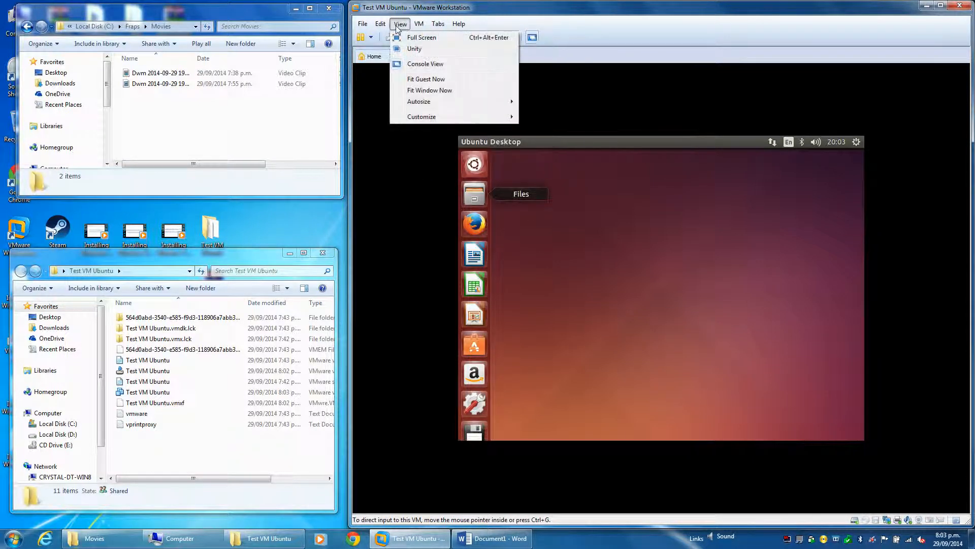
pyautogui.click(429, 80)
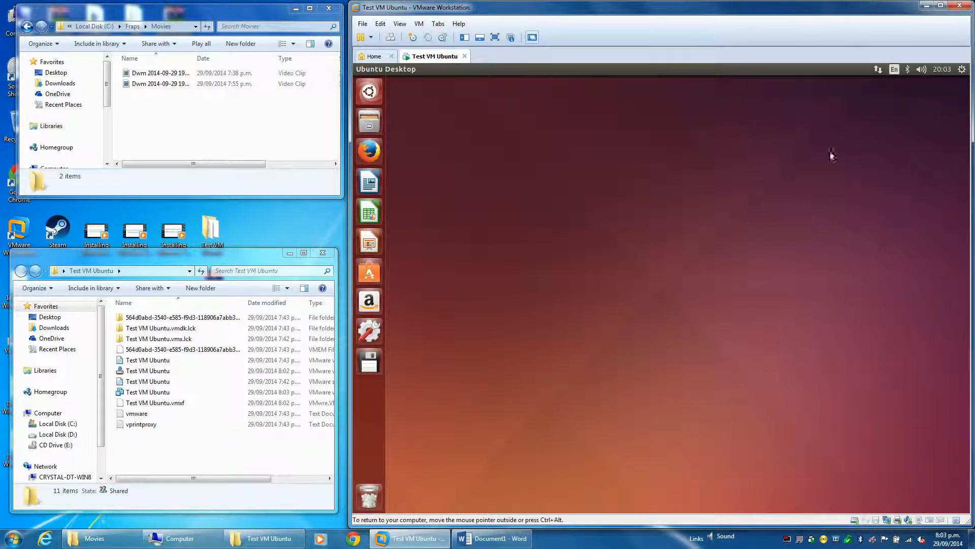
# Change the Ubuntu desktop background to the Water web wallpaper and close the Appearance settings
pyautogui.rightClick(472, 129)
pyautogui.click(476, 221)
pyautogui.moveTo(456, 154); pyautogui.dragTo(721, 394)
pyautogui.rightClick(445, 172)
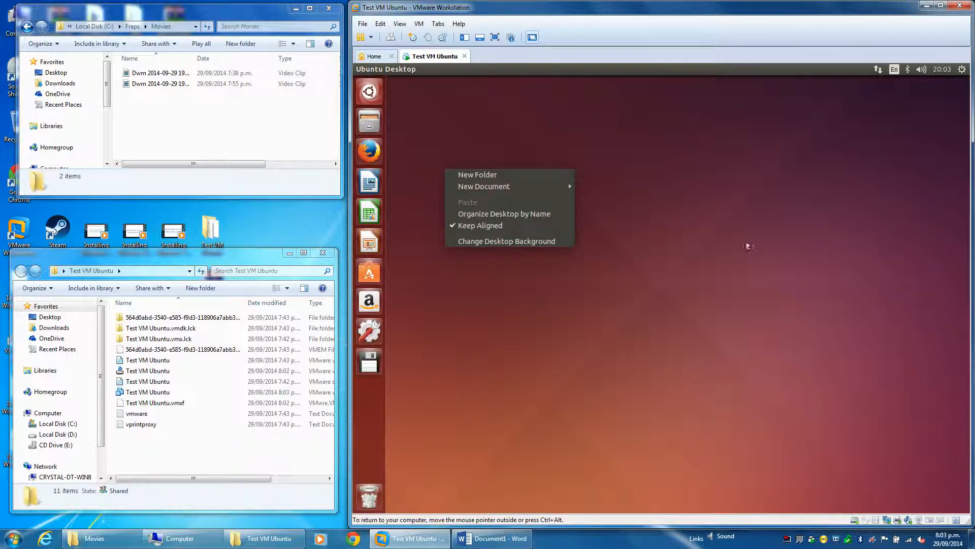
pyautogui.click(496, 243)
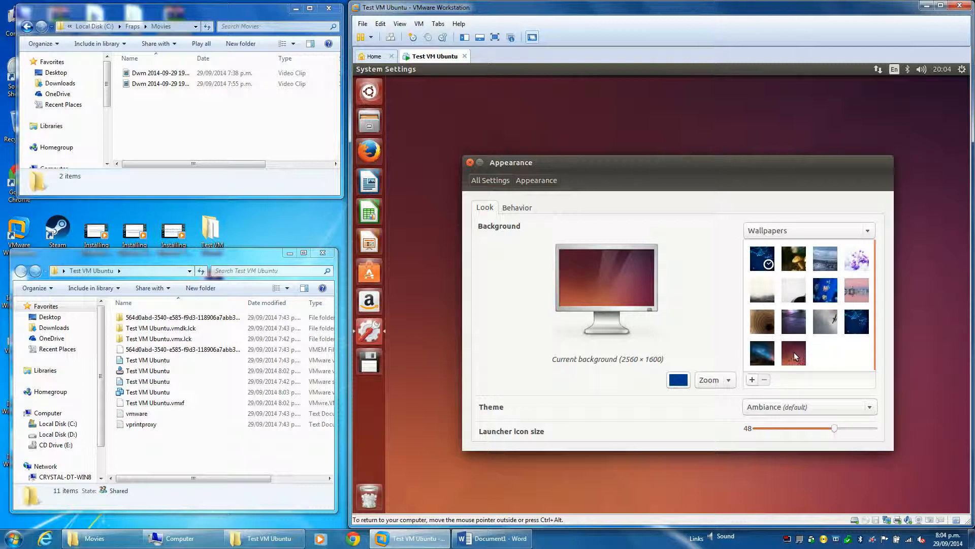
pyautogui.click(859, 322)
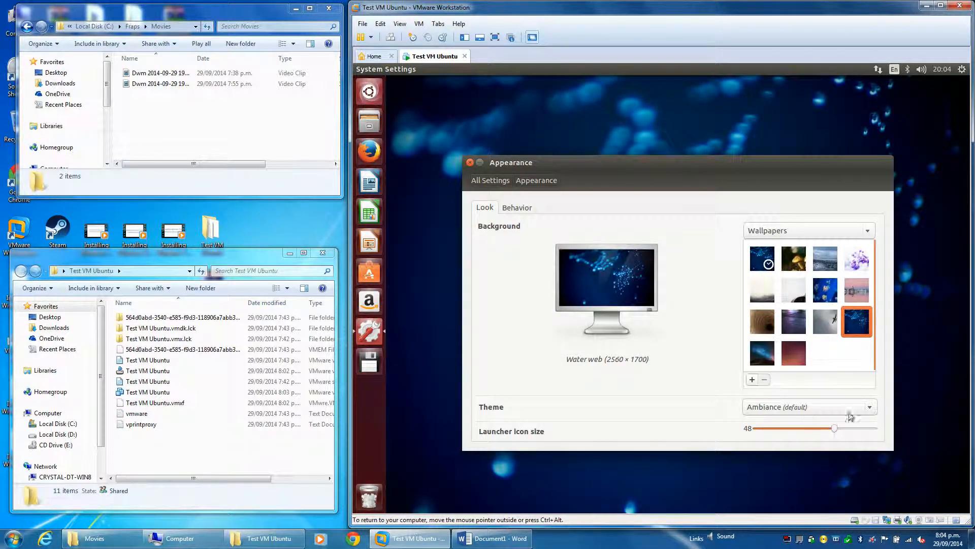
pyautogui.click(470, 162)
# Look at the desktop options and the Dash search without changing anything, and open System Settings
pyautogui.rightClick(491, 183)
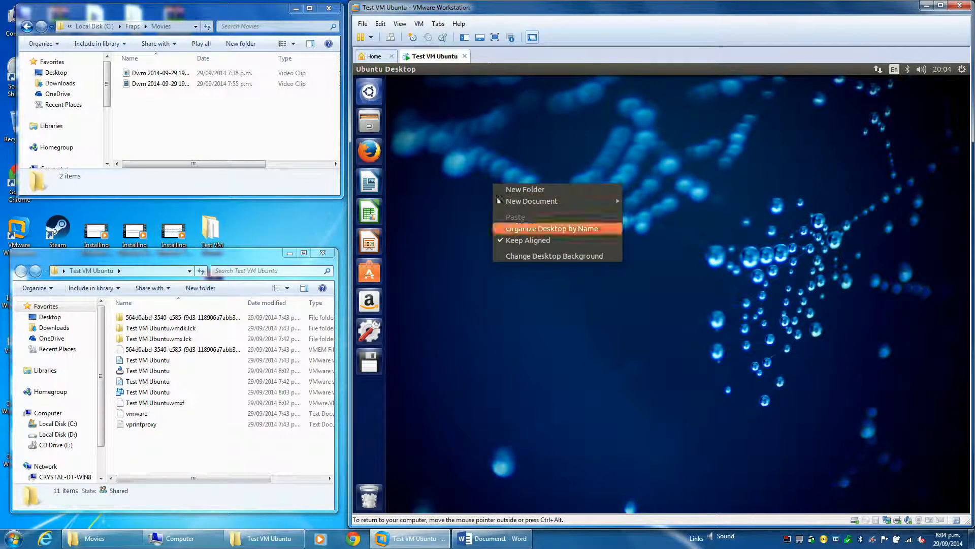
pyautogui.click(460, 166)
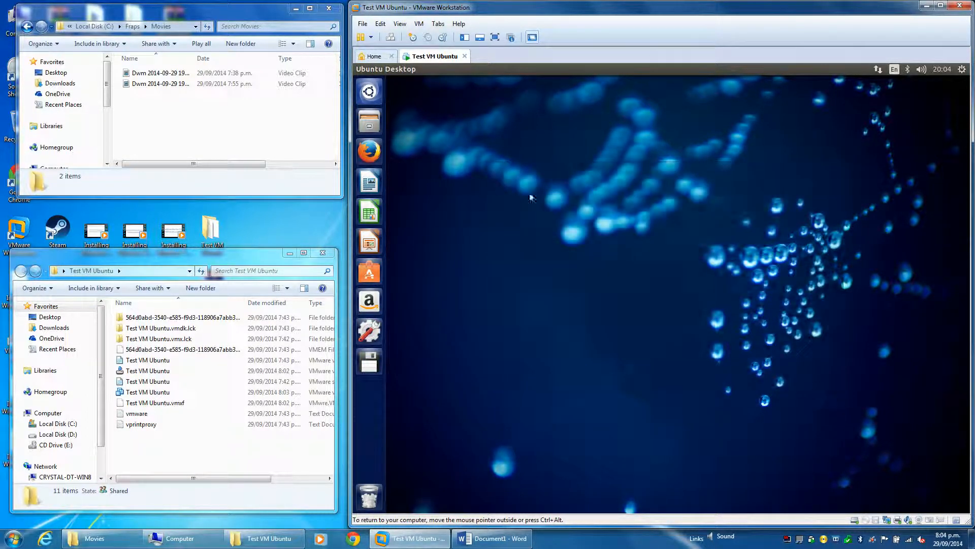
pyautogui.click(369, 92)
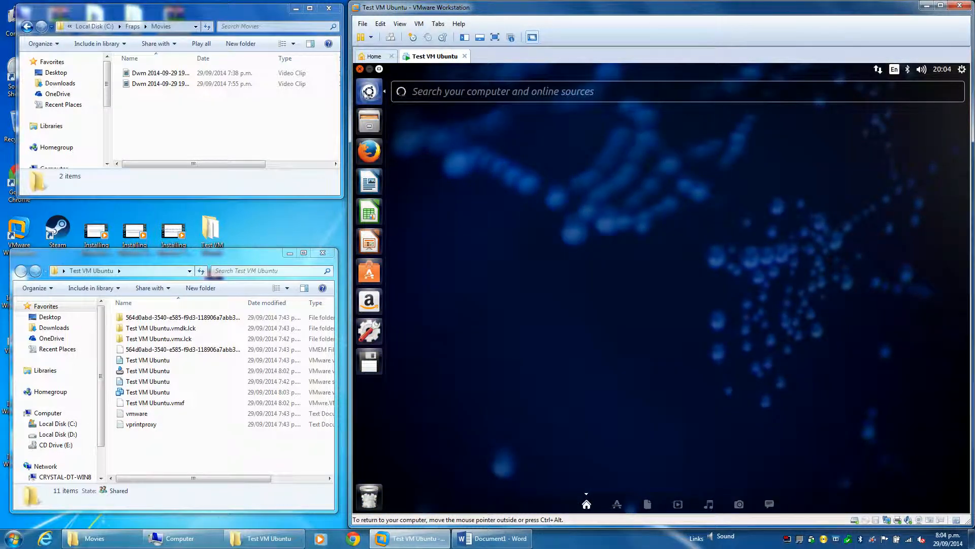
pyautogui.click(373, 95)
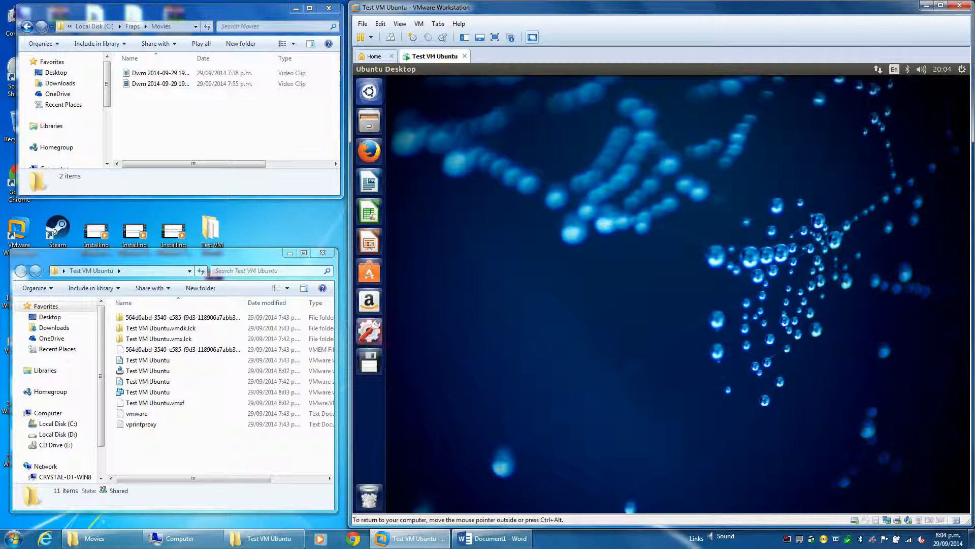
pyautogui.click(369, 331)
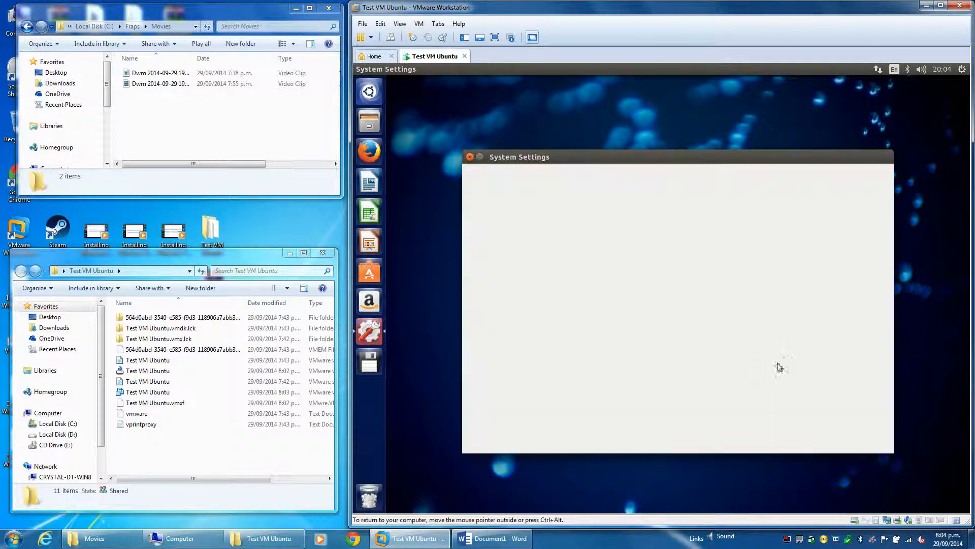
# Close System Settings, shut down the Ubuntu guest from its session options, and release input back to the host
pyautogui.click(470, 158)
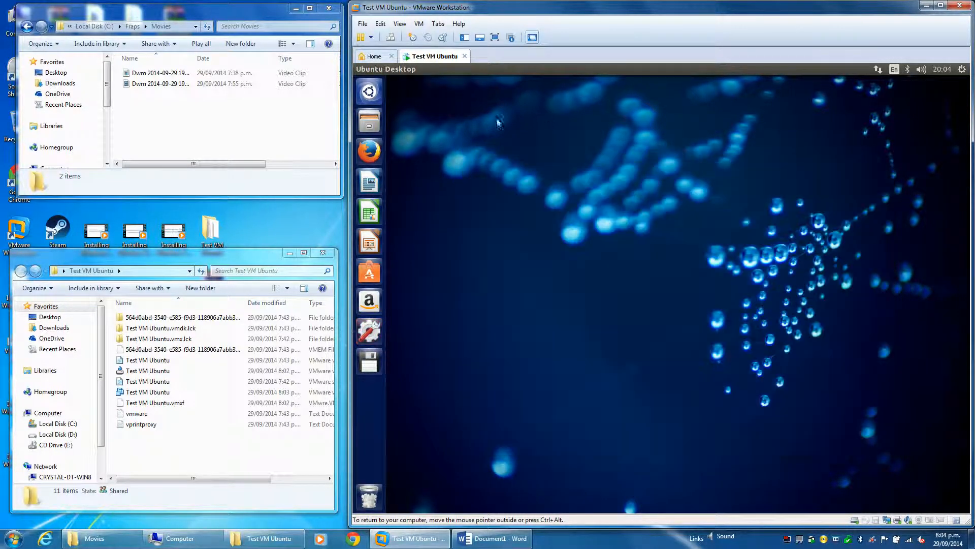
pyautogui.click(962, 69)
pyautogui.click(857, 192)
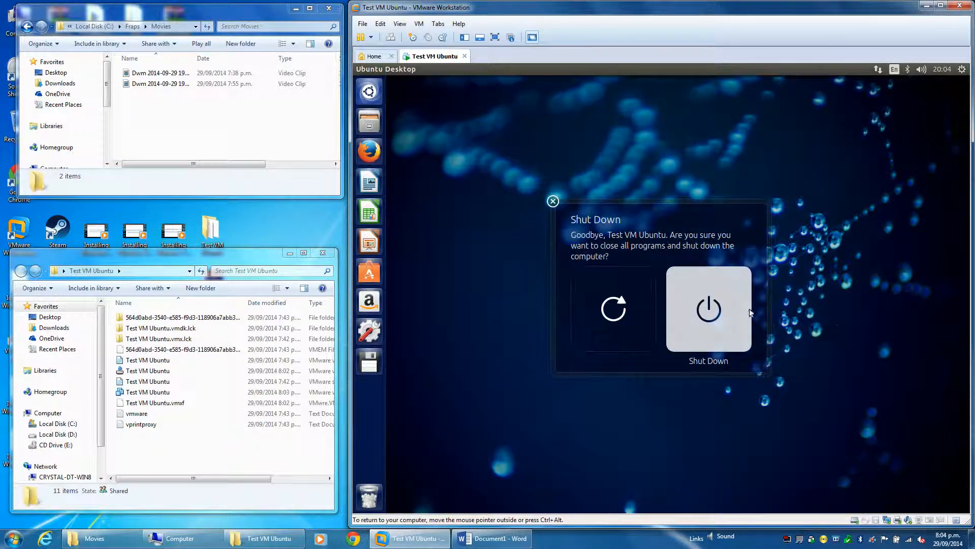
pyautogui.click(718, 300)
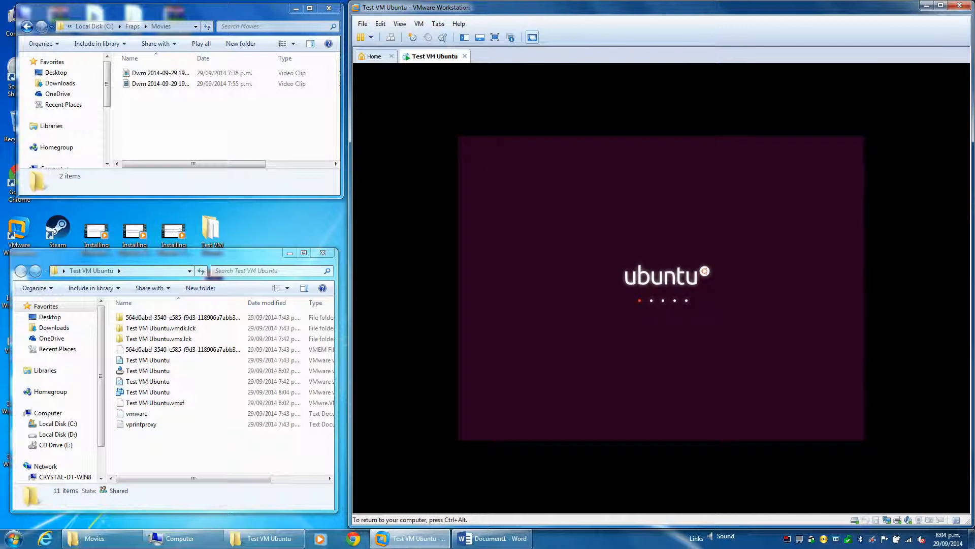
pyautogui.hotkey('ctrl', 'alt')
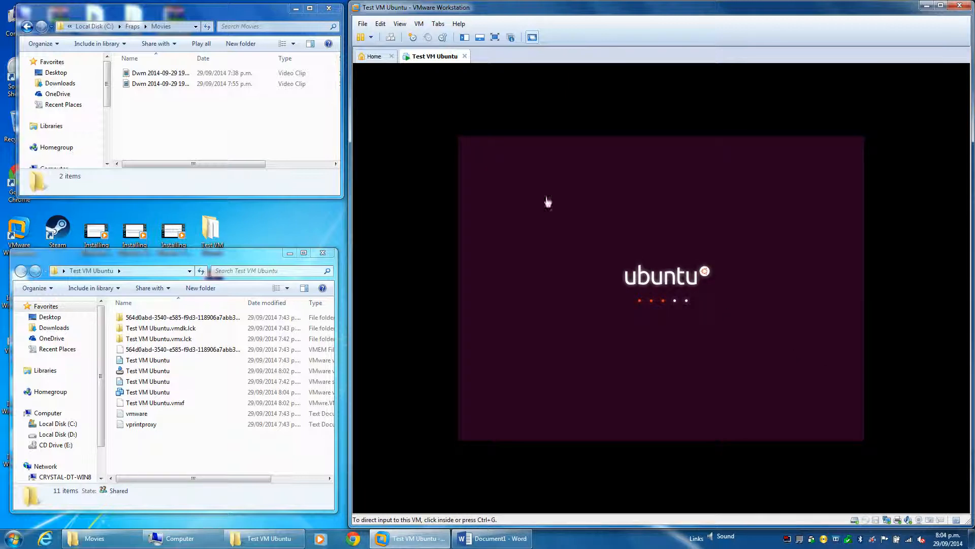
# Minimize the Movies folder window and check the size of the Test VM Ubuntu folder on the host desktop in its properties
pyautogui.click(296, 9)
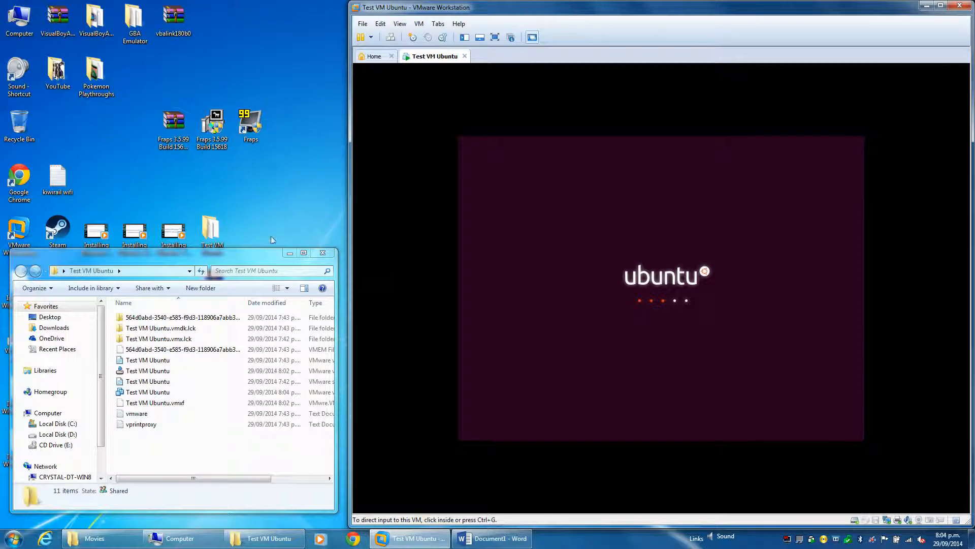
pyautogui.rightClick(211, 232)
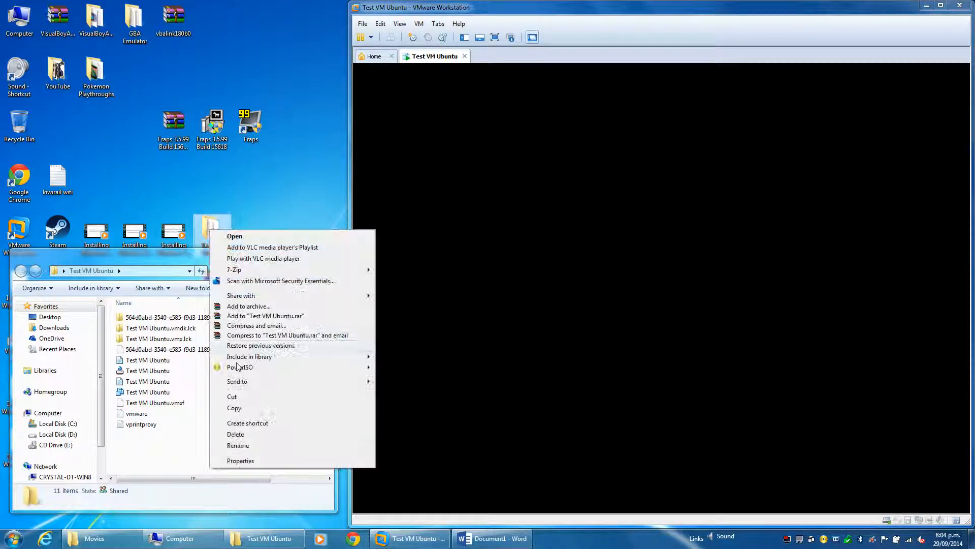
pyautogui.click(256, 459)
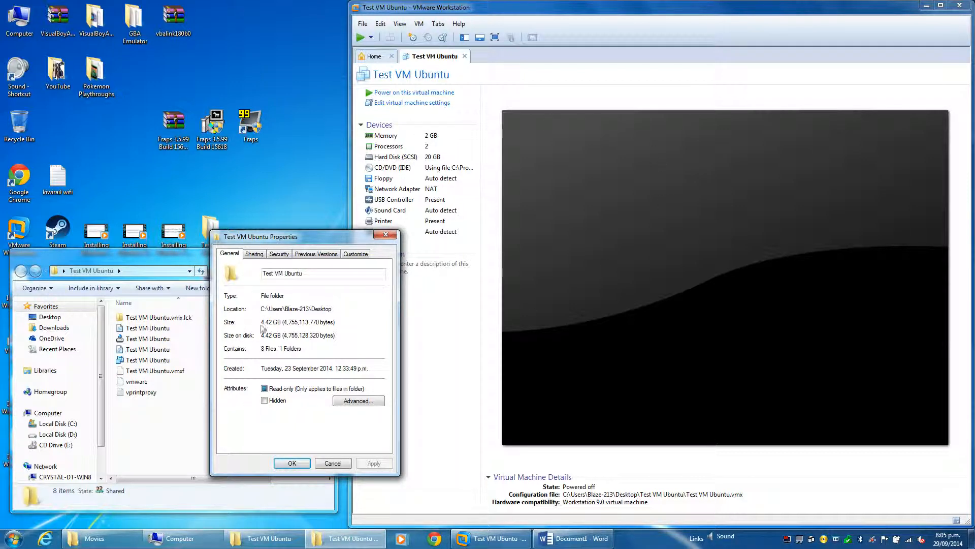
pyautogui.click(333, 463)
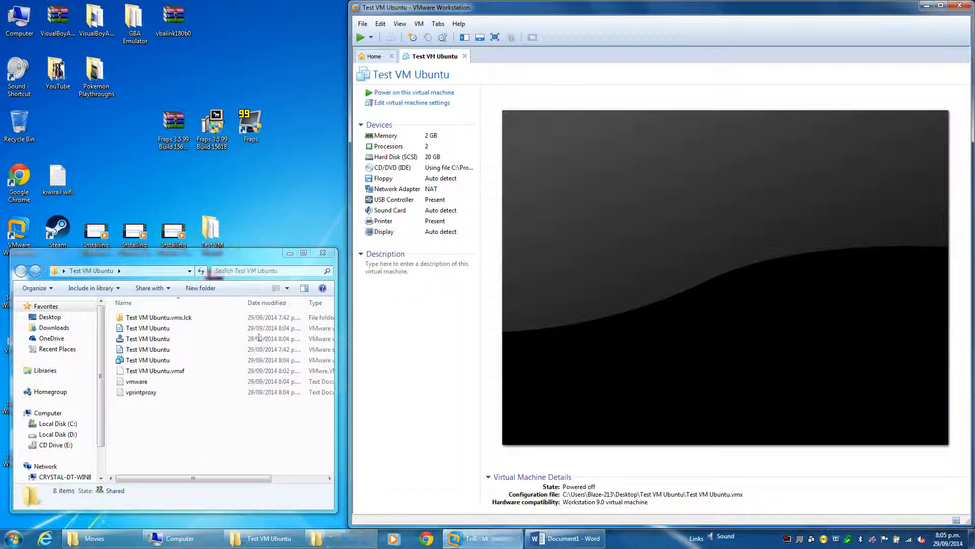
pyautogui.rightClick(211, 240)
pyautogui.click(244, 463)
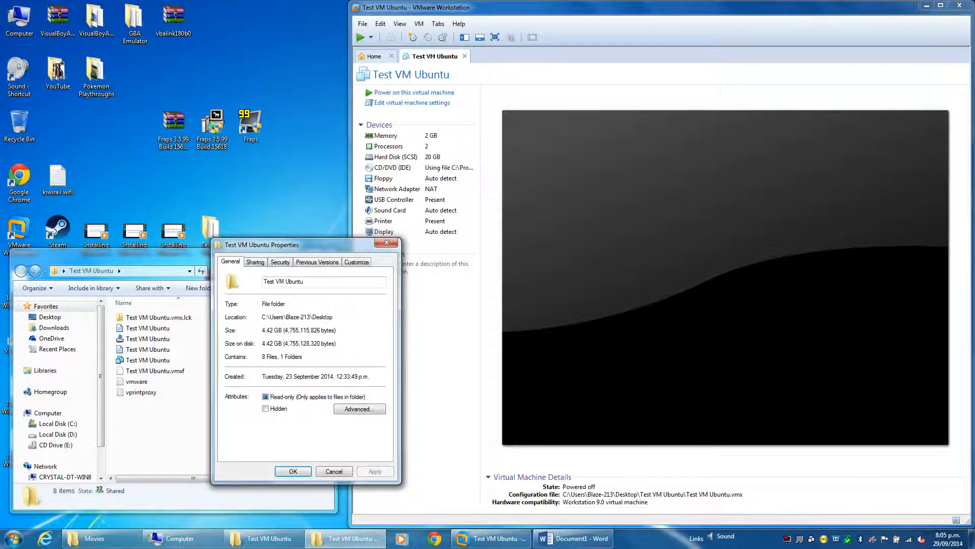
pyautogui.click(387, 243)
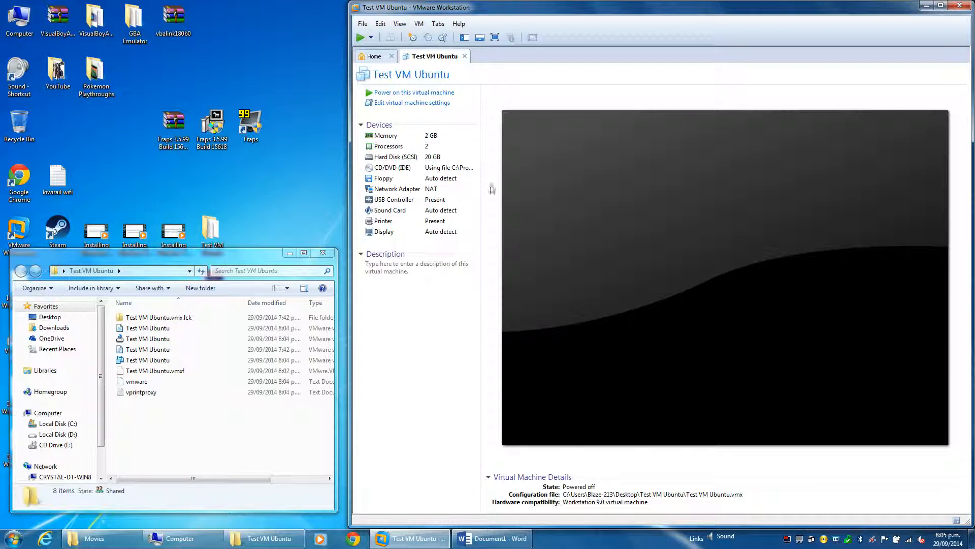
# Close the Test VM Ubuntu virtual machine in VMware Workstation, along with the program and the open Test VM Ubuntu folder window
pyautogui.click(466, 57)
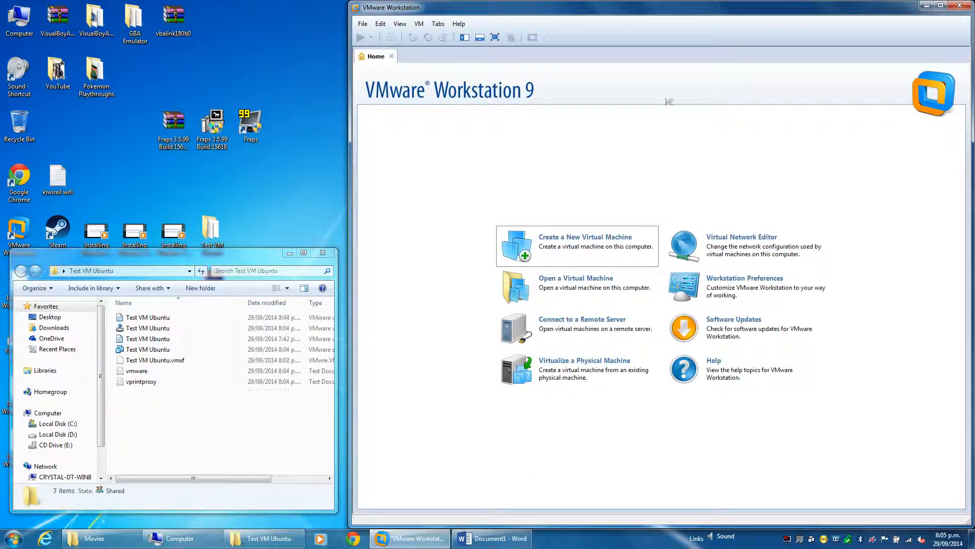
pyautogui.click(959, 5)
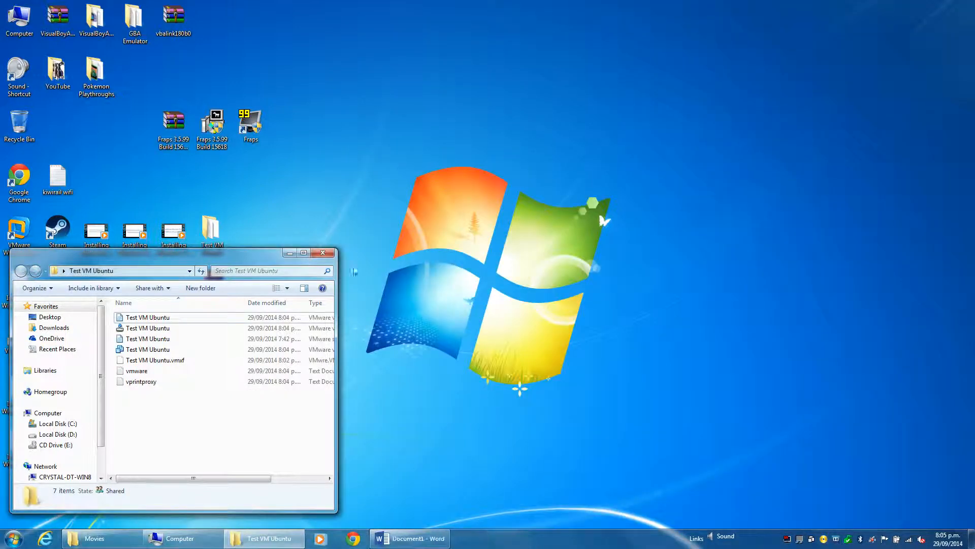
pyautogui.click(322, 252)
# Look through the remaining contents of the Test VM Ubuntu desktop folder, check its size in the folder properties, and close them
pyautogui.doubleClick(210, 231)
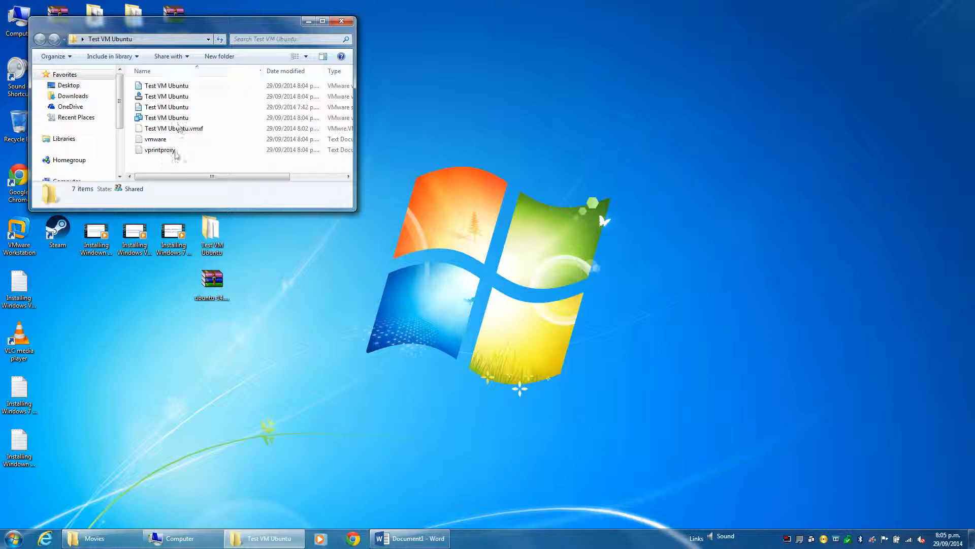
pyautogui.click(342, 21)
pyautogui.click(197, 231)
pyautogui.rightClick(196, 240)
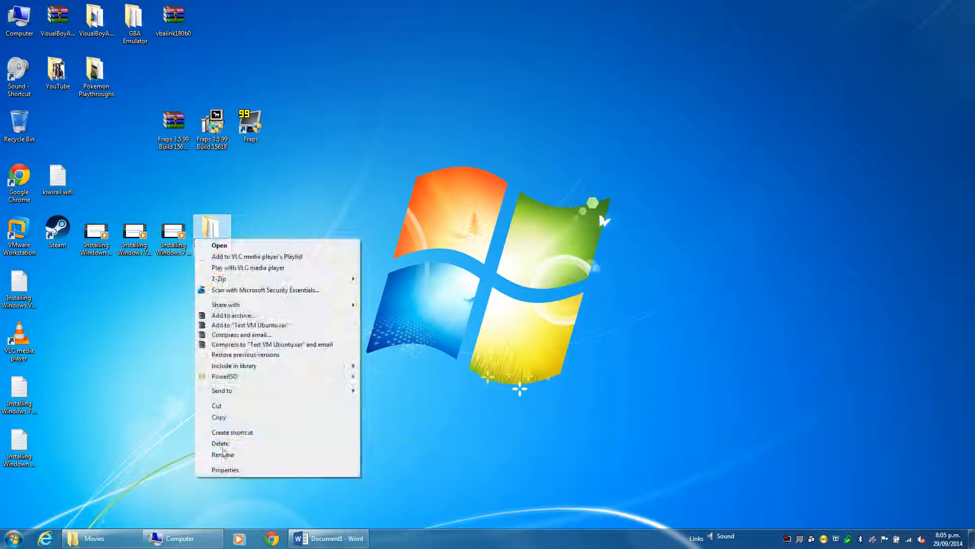
pyautogui.click(225, 469)
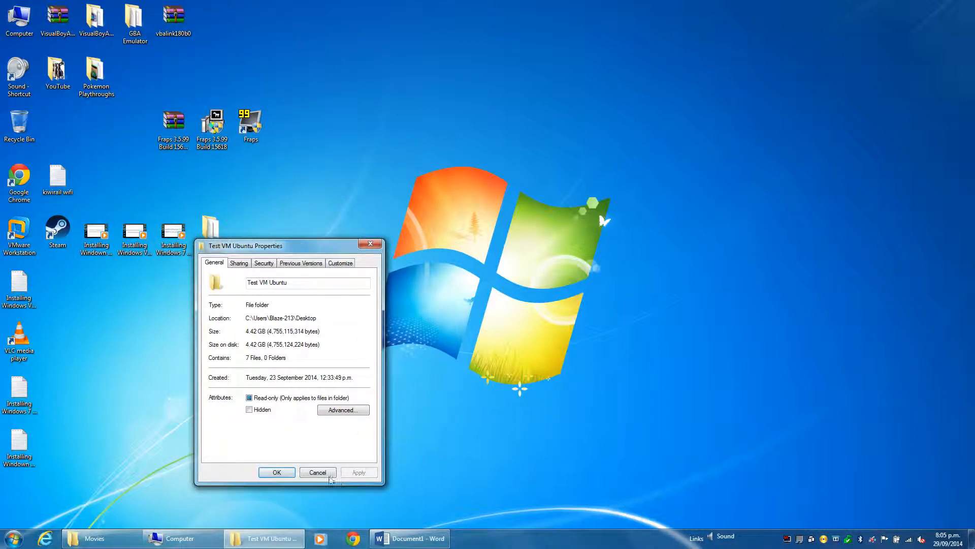
pyautogui.click(329, 474)
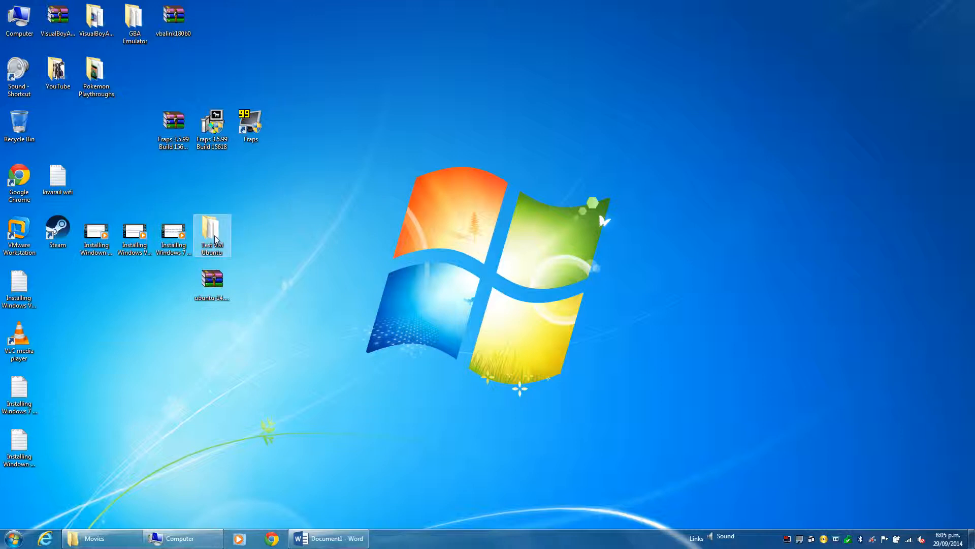
# Delete the Test VM Ubuntu folder from the host desktop, moving it to the Recycle Bin
pyautogui.rightClick(214, 232)
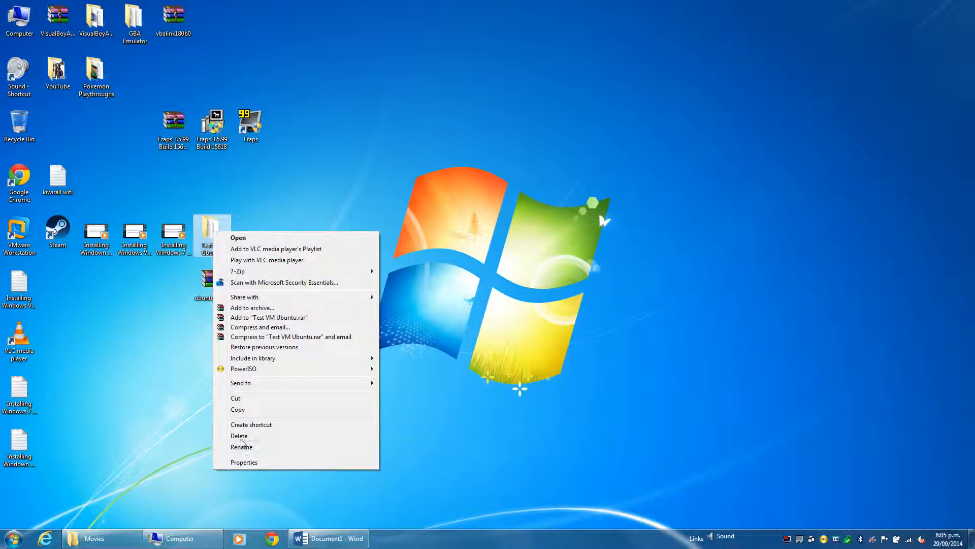
pyautogui.click(240, 436)
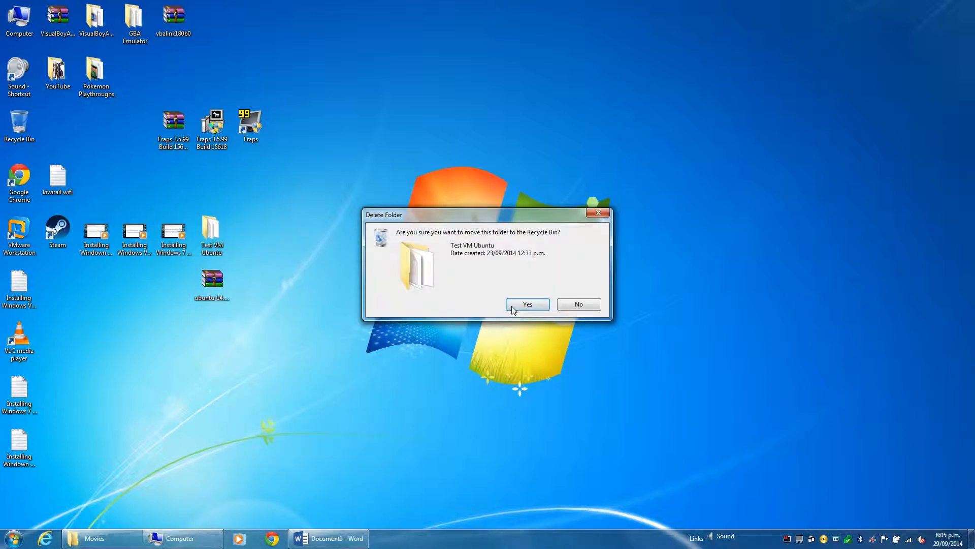
pyautogui.click(527, 304)
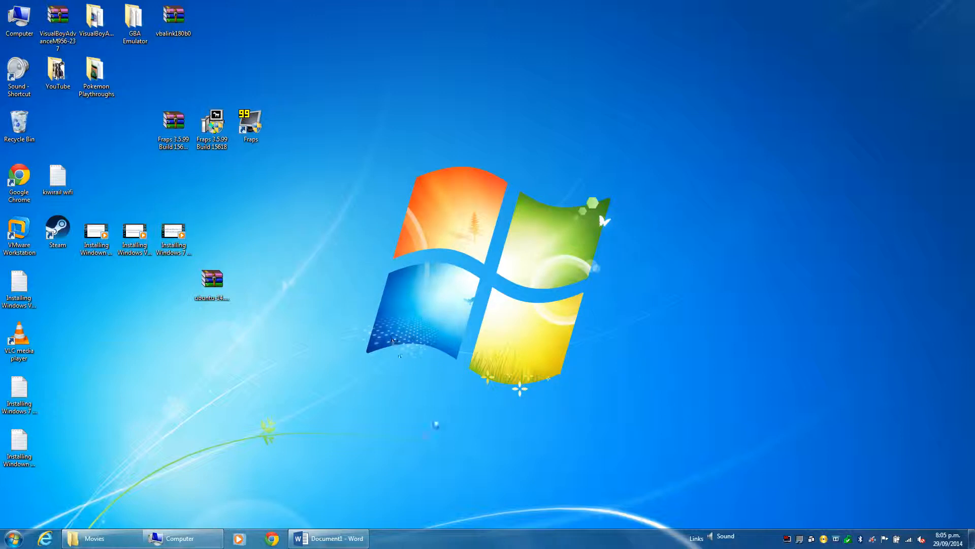